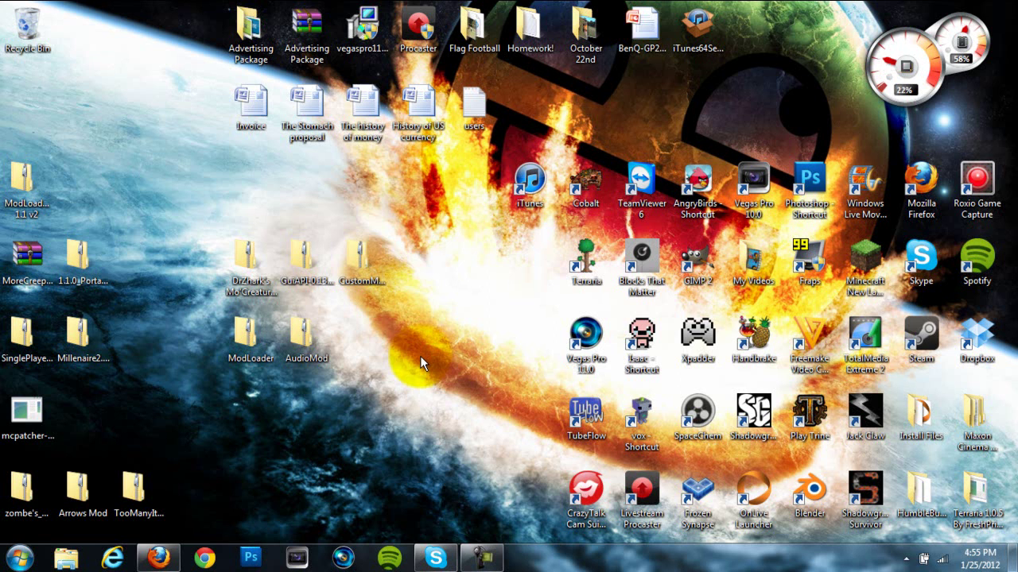
pyautogui.click(272, 351)
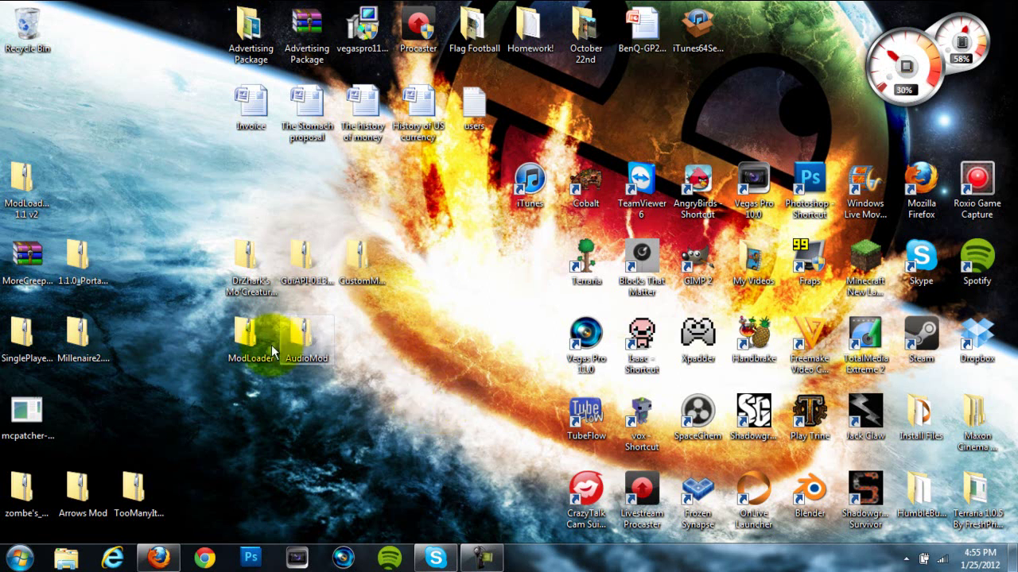
pyautogui.click(249, 268)
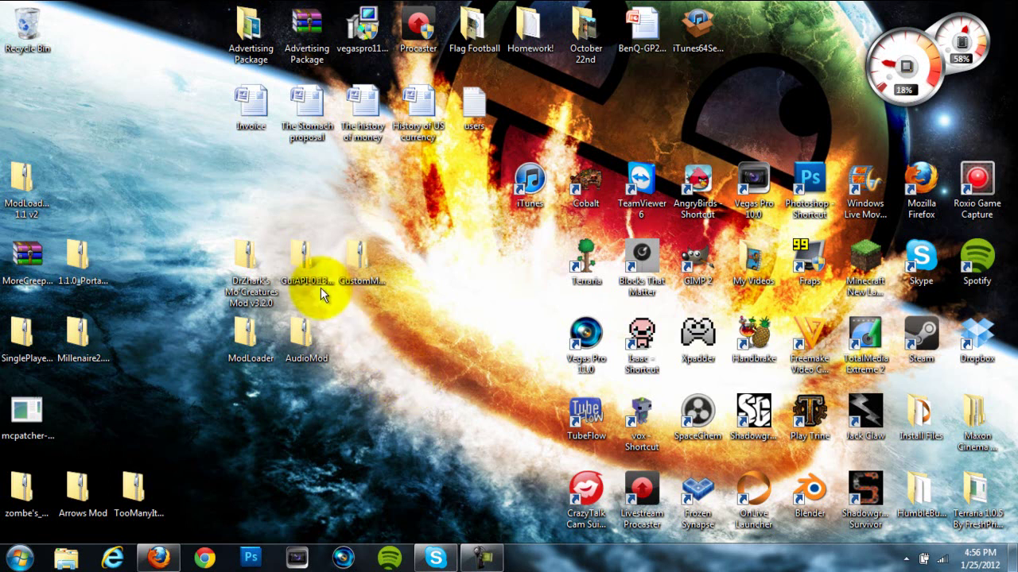
pyautogui.moveTo(262, 263); pyautogui.dragTo(254, 236)
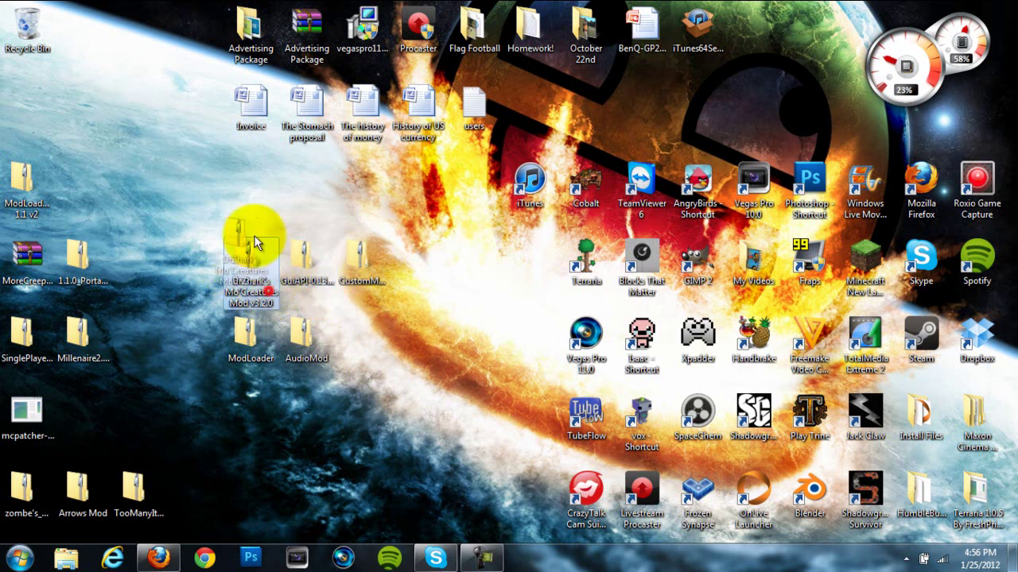
pyautogui.moveTo(267, 278); pyautogui.dragTo(257, 171)
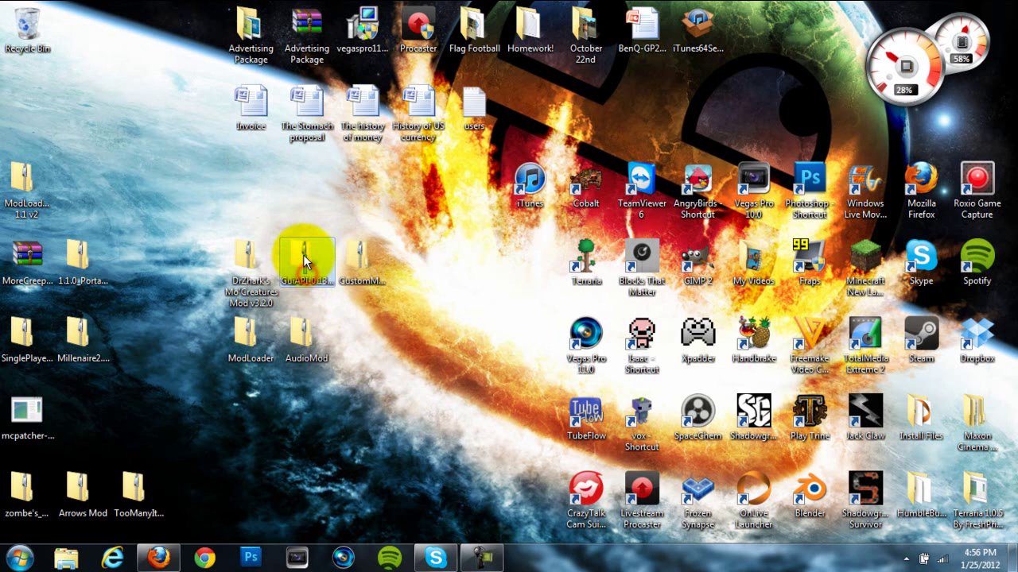
pyautogui.moveTo(360, 269); pyautogui.dragTo(427, 303)
pyautogui.click(230, 343)
pyautogui.keyDown('ctrl'); pyautogui.click(306, 355); pyautogui.keyUp('ctrl')
pyautogui.moveTo(306, 356); pyautogui.dragTo(277, 373)
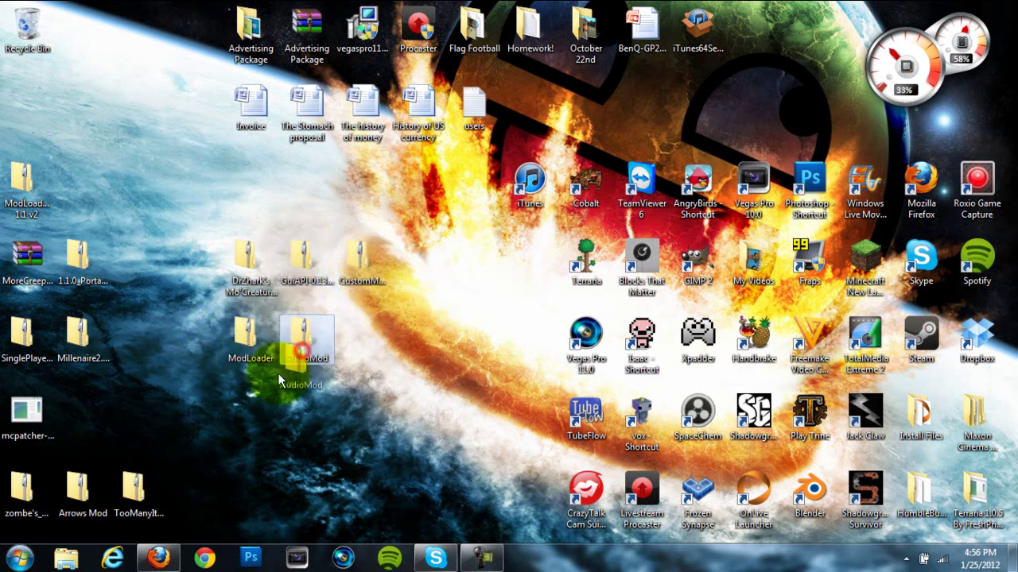
pyautogui.click(445, 344)
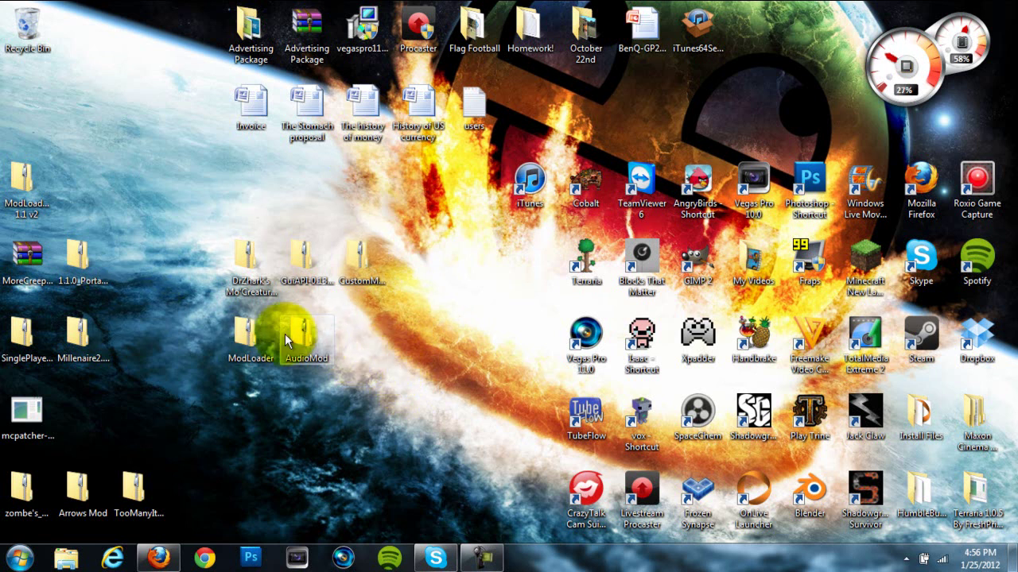
# Extract the DrZhark's Mo'Creatures Mod v3.2.0 archive to the desktop and place its folder beneath the ModLoader archive
pyautogui.rightClick(253, 261)
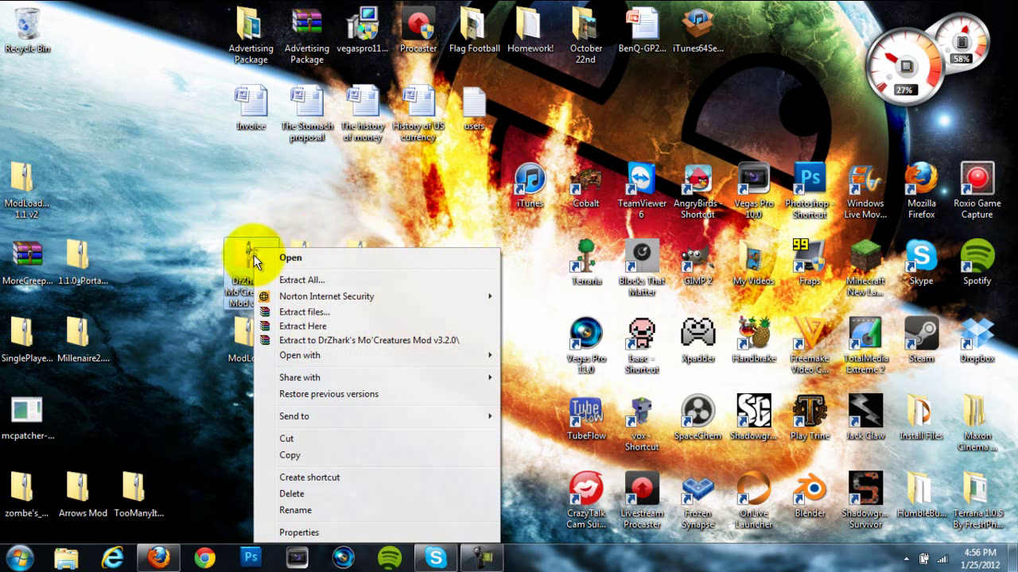
pyautogui.click(295, 217)
pyautogui.click(647, 425)
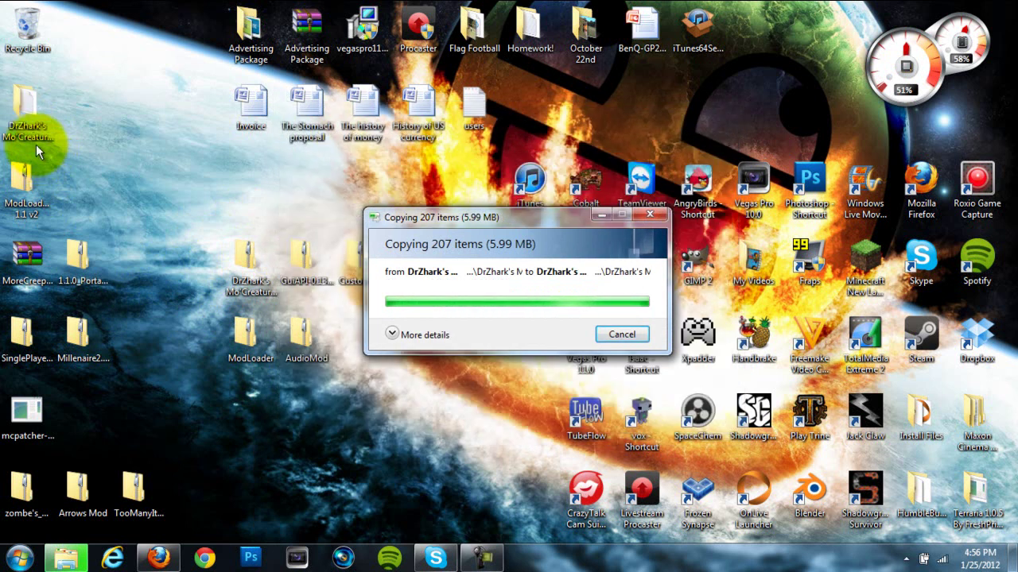
pyautogui.moveTo(24, 120); pyautogui.dragTo(253, 426)
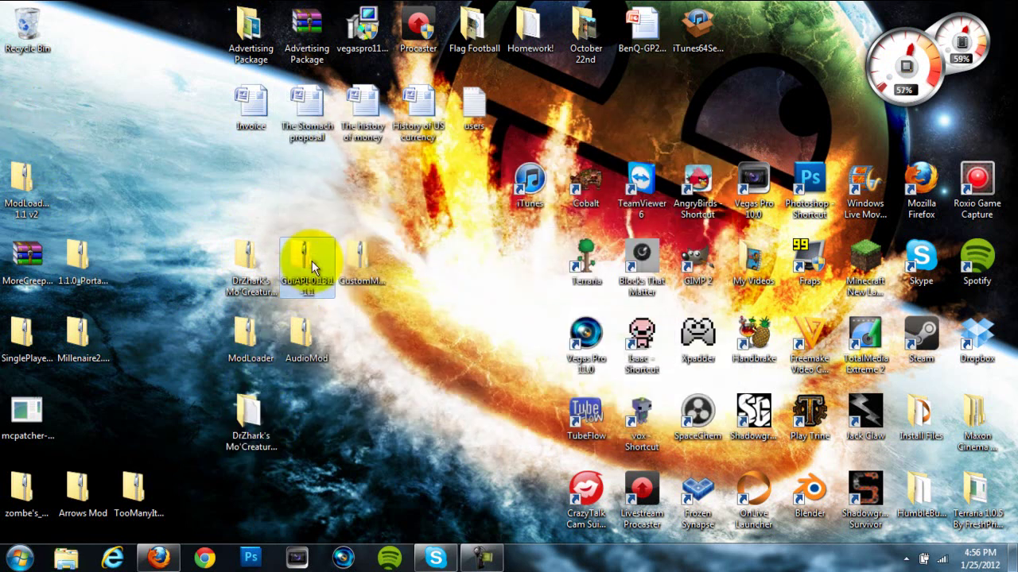
# Extract the GuiAPI archive to the desktop and place its folder beside the extracted Mo'Creatures folder
pyautogui.rightClick(313, 249)
pyautogui.click(358, 280)
pyautogui.click(651, 422)
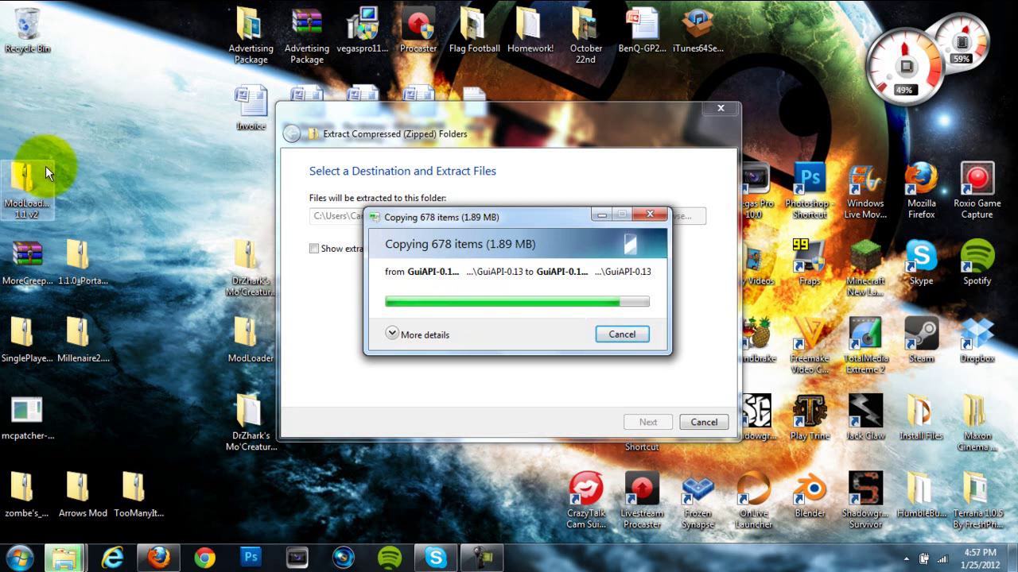
pyautogui.moveTo(22, 116); pyautogui.dragTo(299, 428)
# Extract the CustomMobSpawner archive to the desktop and place its folder beside the extracted GuiAPI folder
pyautogui.rightClick(357, 264)
pyautogui.click(402, 280)
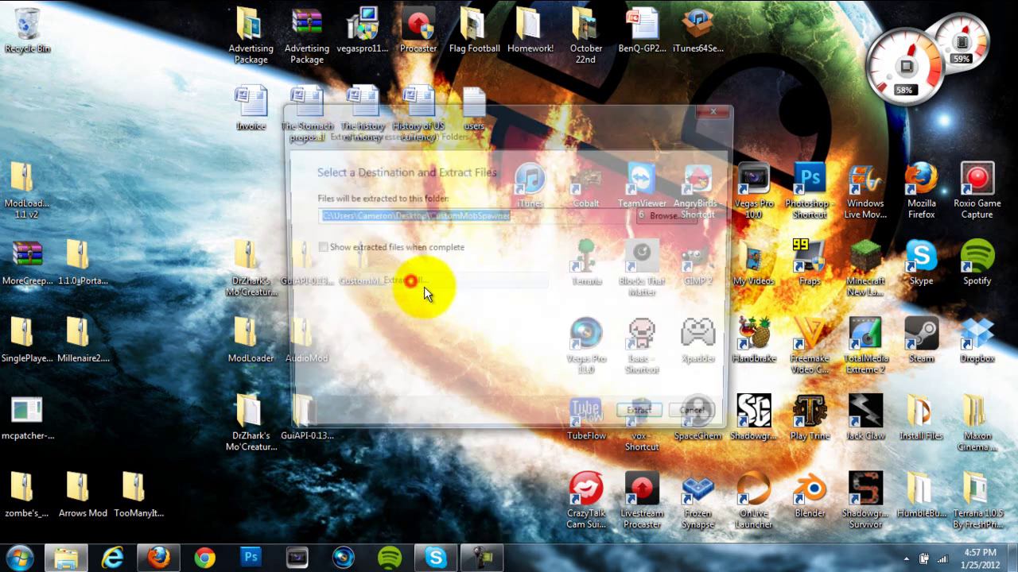
pyautogui.click(637, 426)
pyautogui.moveTo(2, 116); pyautogui.dragTo(342, 421)
# Extract the ModLoader and AudioMod archives to the desktop and place both folders in a row beneath the other extracted folders
pyautogui.rightClick(247, 342)
pyautogui.click(298, 80)
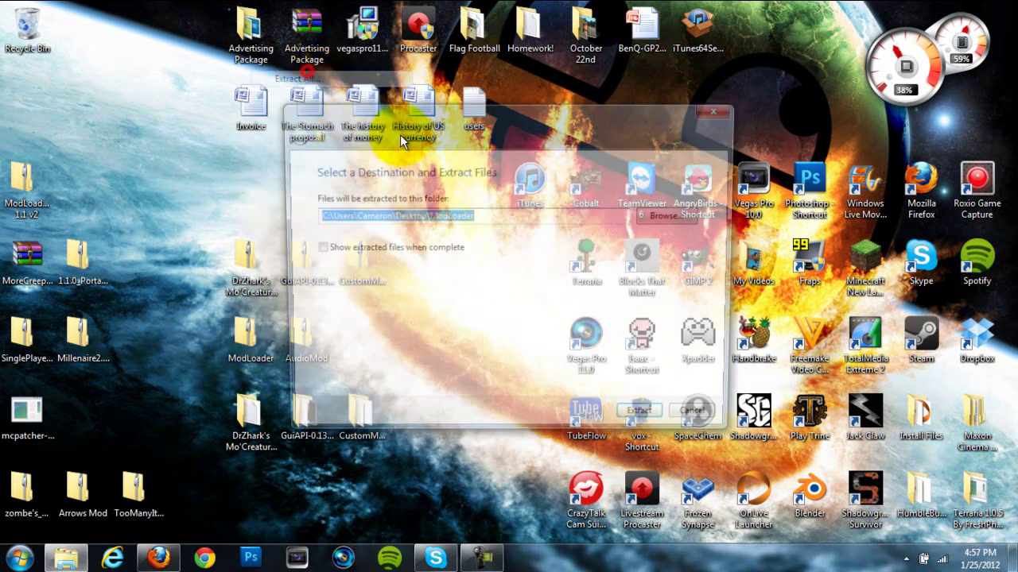
pyautogui.click(632, 426)
pyautogui.rightClick(314, 331)
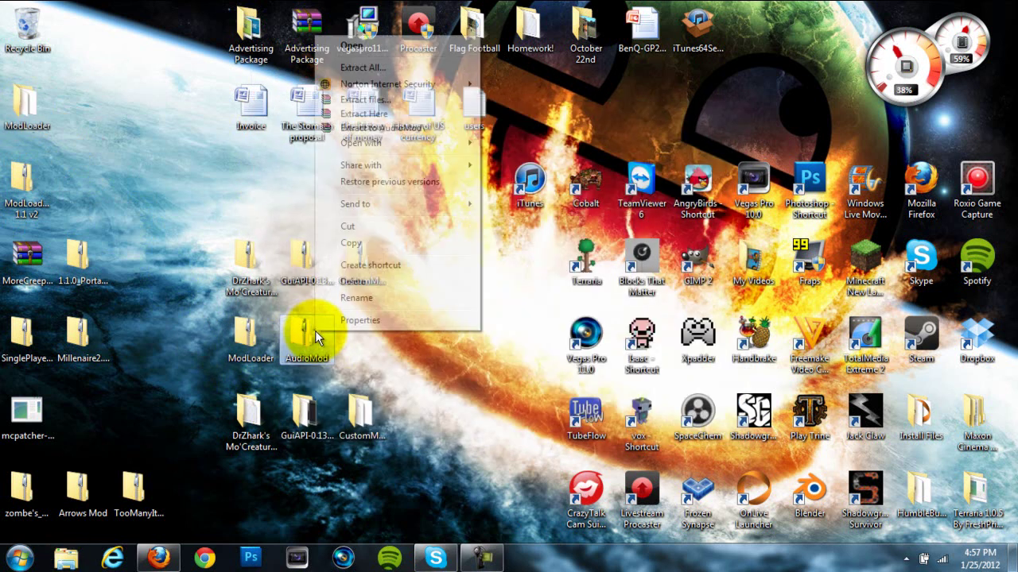
pyautogui.click(349, 64)
pyautogui.click(647, 423)
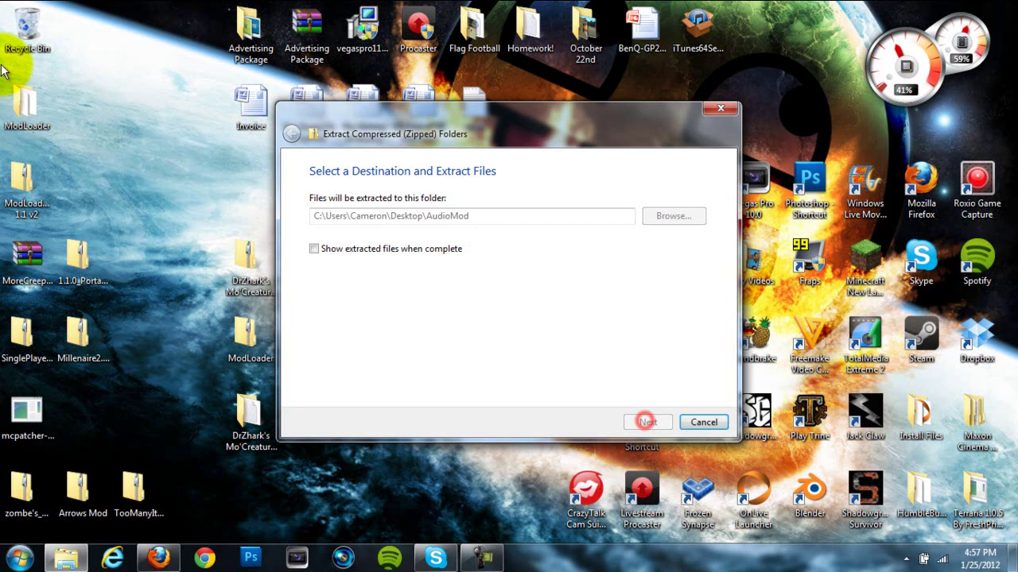
pyautogui.moveTo(27, 107); pyautogui.dragTo(264, 485)
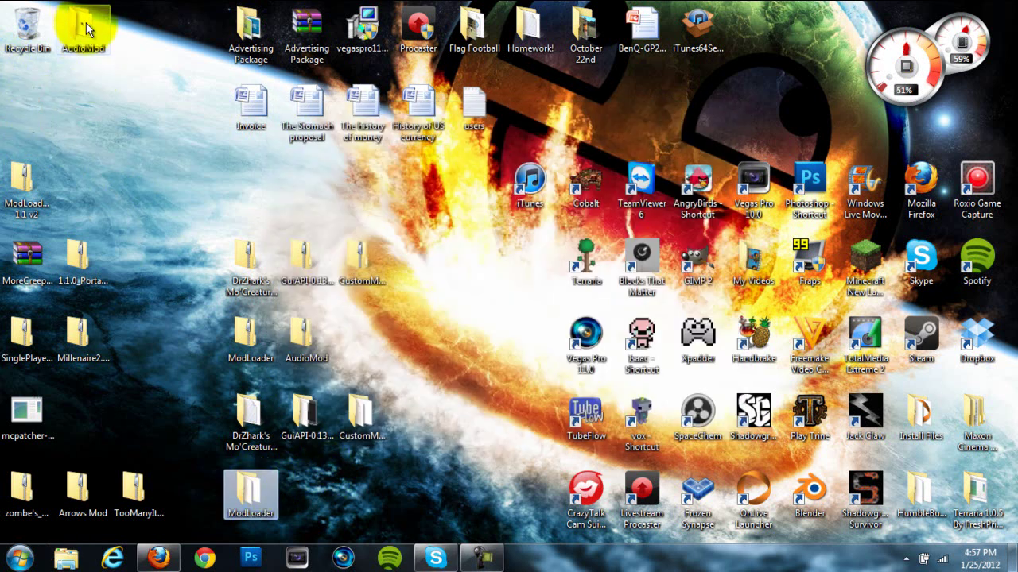
pyautogui.moveTo(86, 22); pyautogui.dragTo(340, 479)
# Move the five extracted mods' zip archives over to the group of other mod archives, such as Millenaire2 and SinglePlayer
pyautogui.moveTo(242, 330); pyautogui.dragTo(94, 185)
pyautogui.moveTo(246, 258); pyautogui.dragTo(95, 401)
pyautogui.moveTo(301, 259); pyautogui.dragTo(134, 199)
pyautogui.moveTo(361, 266); pyautogui.dragTo(134, 274)
pyautogui.moveTo(306, 338); pyautogui.dragTo(127, 350)
# Move the five extracted mod folders up into the desktop spots vacated by their zip archives, keeping their order
pyautogui.moveTo(251, 417); pyautogui.dragTo(262, 278)
pyautogui.moveTo(306, 417); pyautogui.dragTo(318, 262)
pyautogui.click(344, 412)
pyautogui.moveTo(344, 413); pyautogui.dragTo(345, 258)
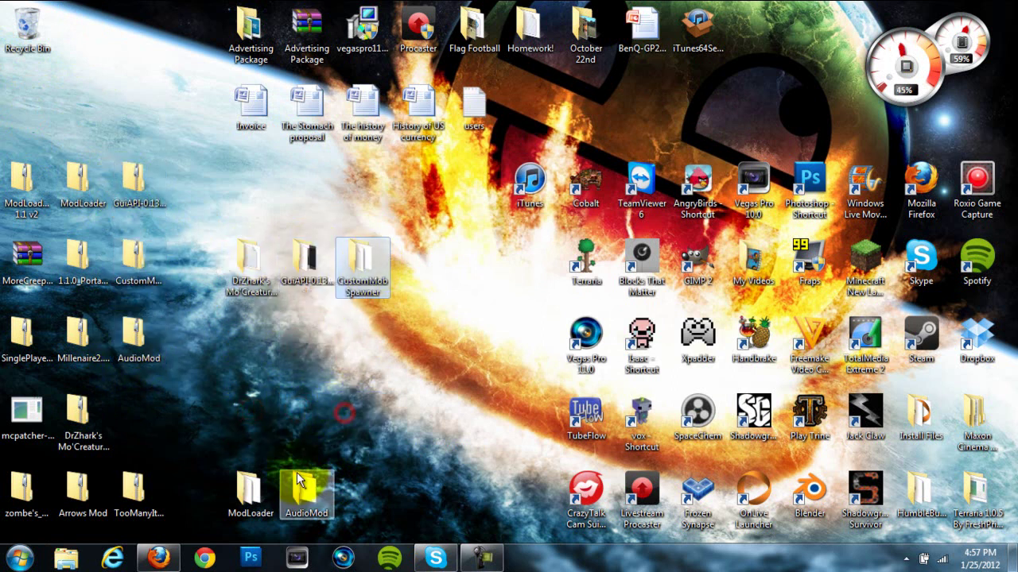
pyautogui.moveTo(251, 489); pyautogui.dragTo(251, 338)
pyautogui.click(318, 483)
pyautogui.moveTo(318, 483); pyautogui.dragTo(322, 328)
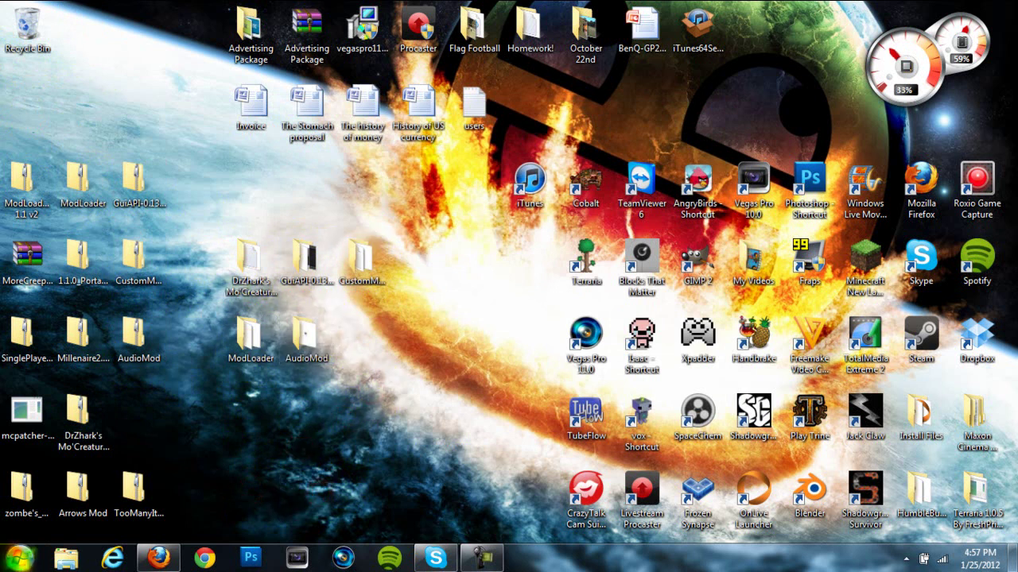
# Go to %appdata% and open the bin folder inside .minecraft
pyautogui.press('super')
pyautogui.write('%ap')
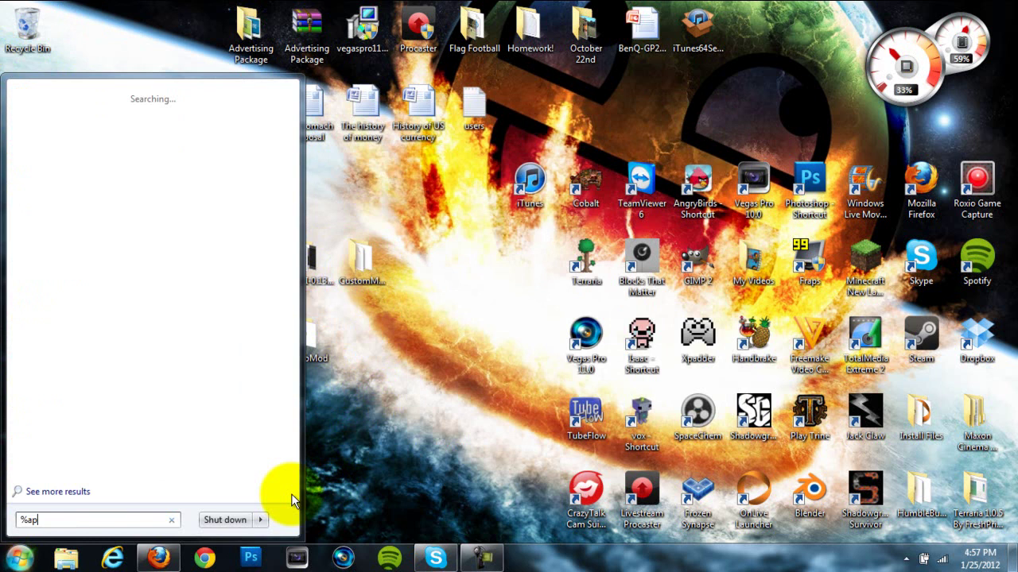
pyautogui.write('pdata%')
pyautogui.press('Return')
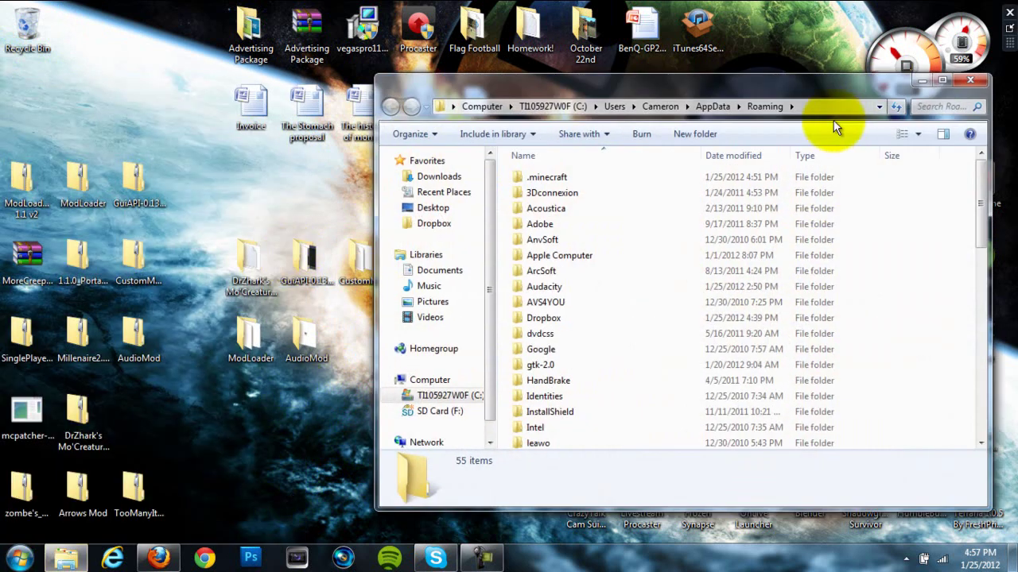
pyautogui.doubleClick(570, 177)
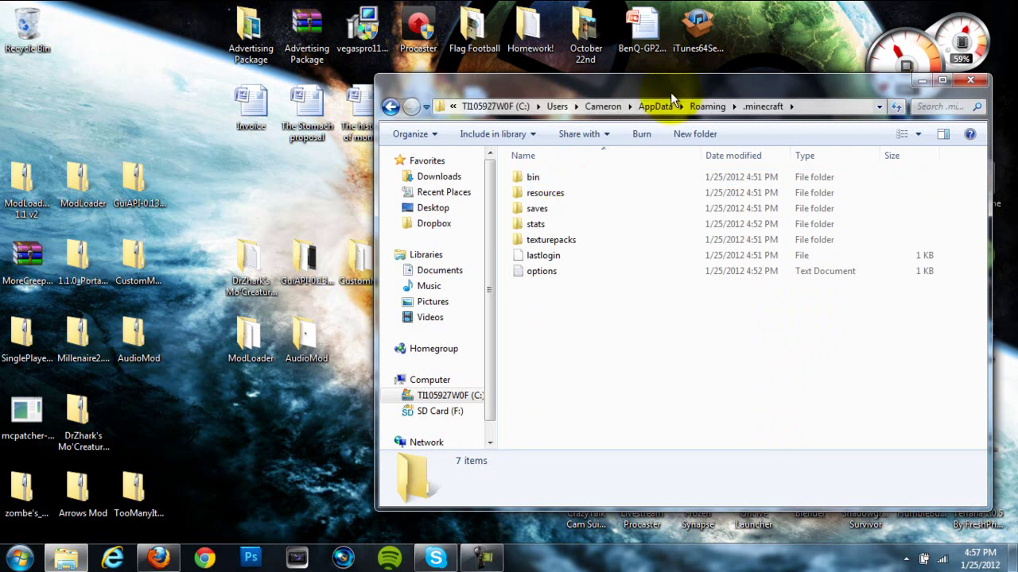
pyautogui.moveTo(644, 84); pyautogui.dragTo(668, 79)
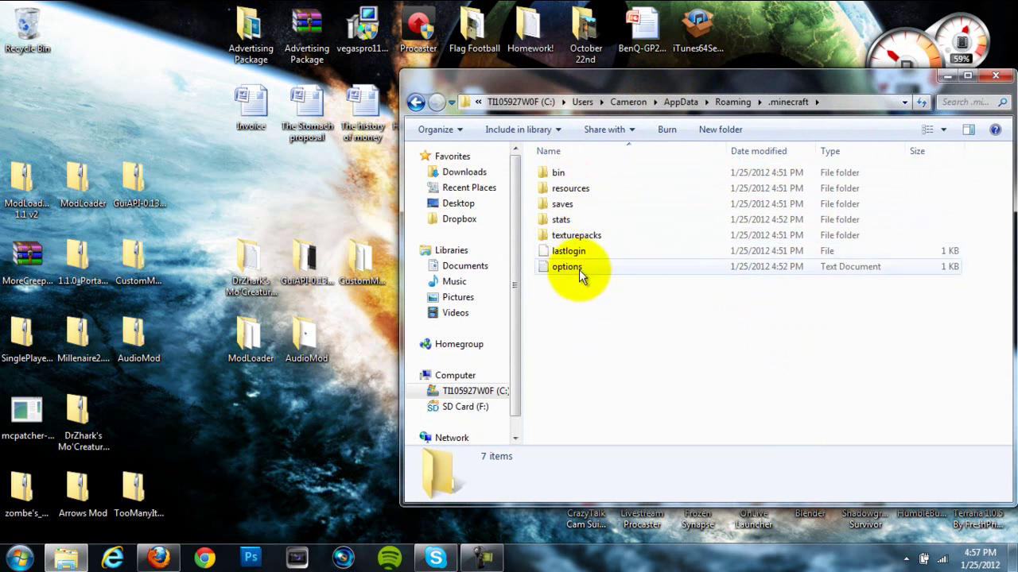
pyautogui.doubleClick(576, 175)
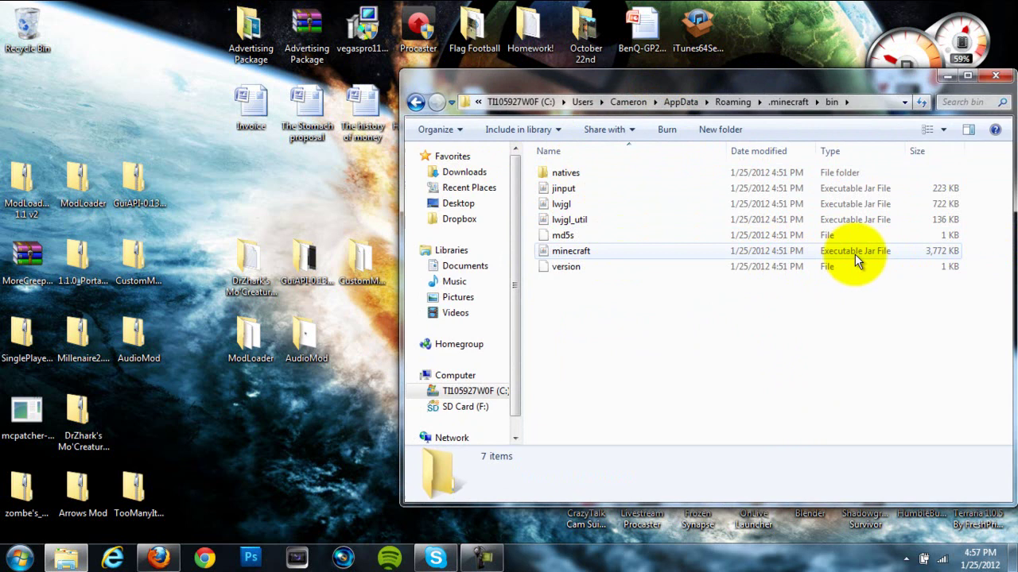
# Open the minecraft jar file with WinRAR archiver and dismiss the licence reminder
pyautogui.rightClick(634, 251)
pyautogui.click(572, 253)
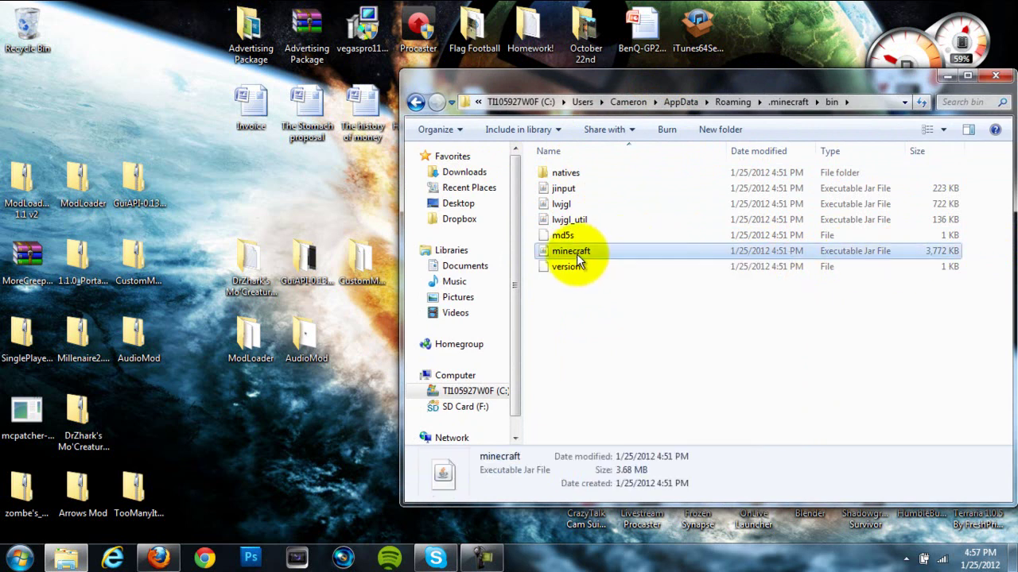
pyautogui.rightClick(576, 256)
pyautogui.moveTo(650, 283)
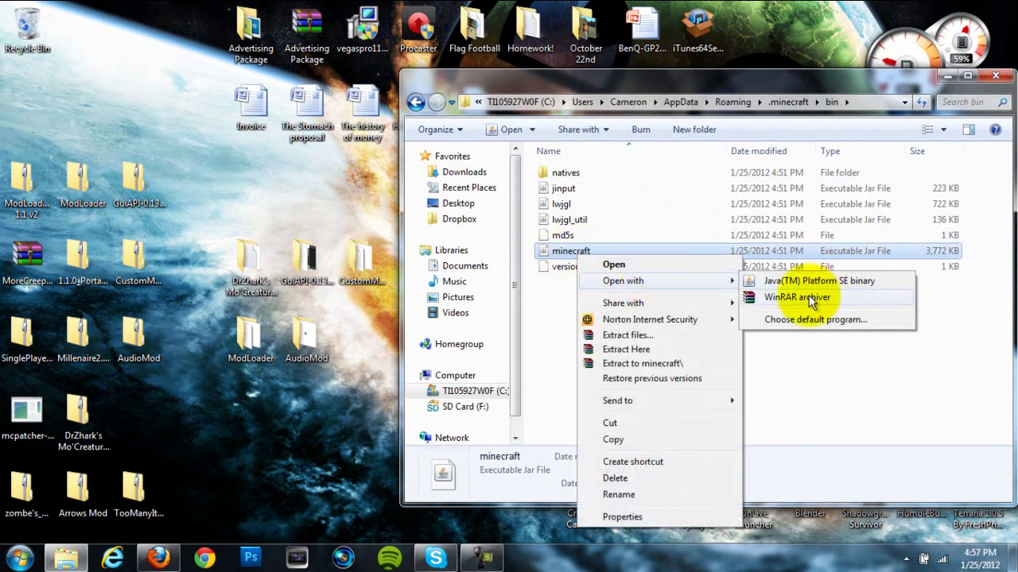
pyautogui.click(810, 297)
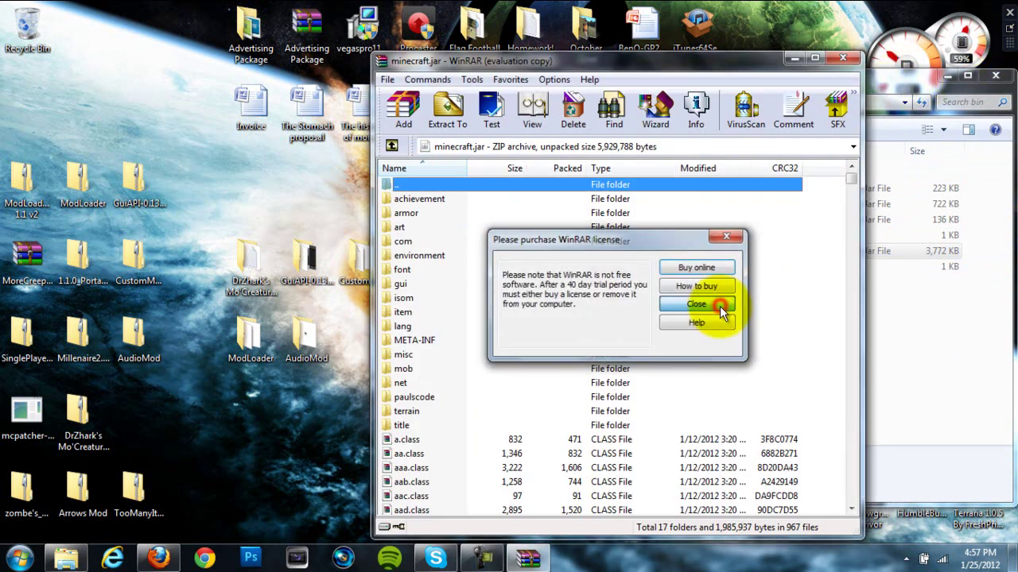
pyautogui.click(720, 306)
# Delete the META-INF folder from minecraft.jar
pyautogui.click(425, 343)
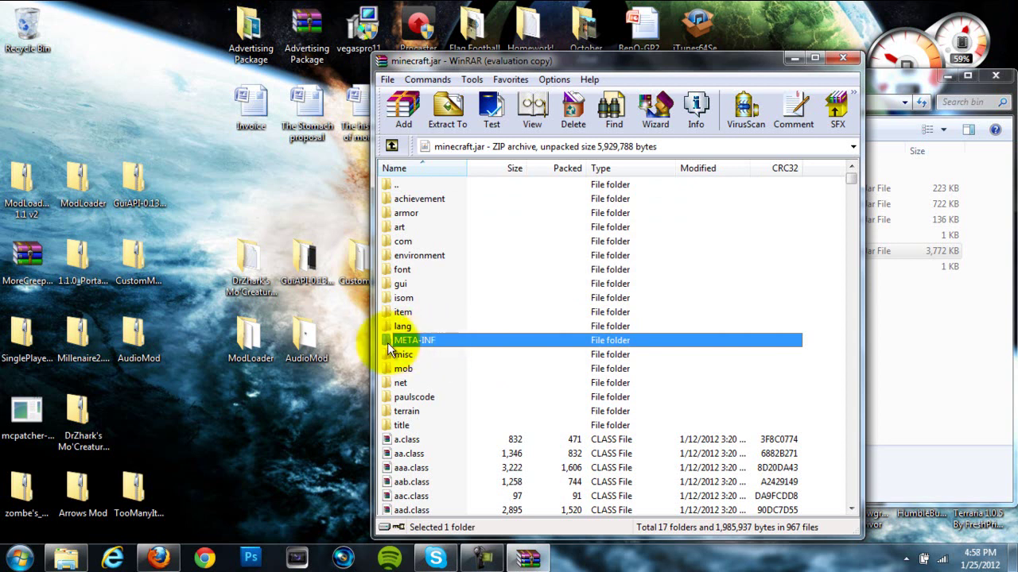
pyautogui.rightClick(430, 341)
pyautogui.click(447, 167)
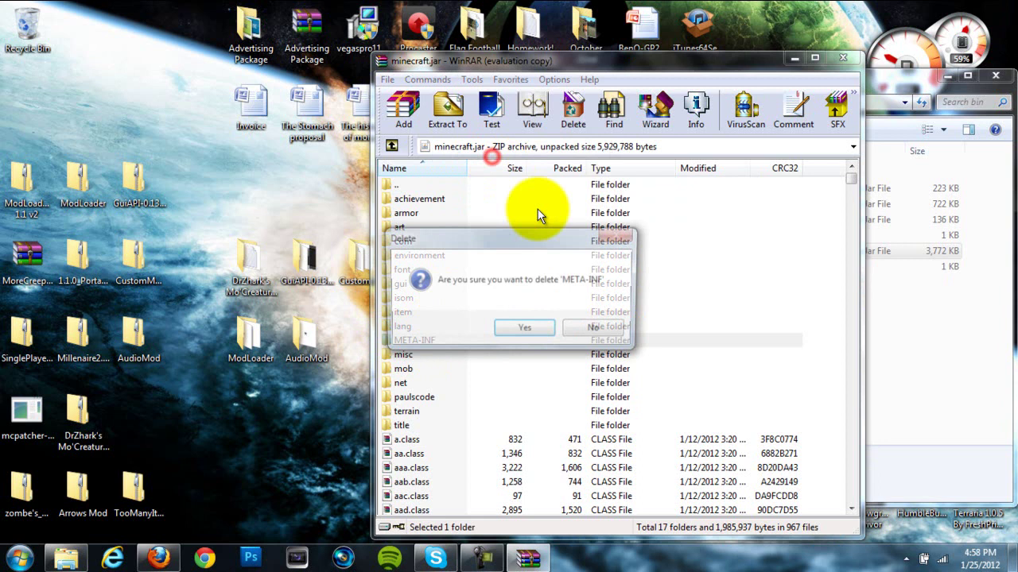
pyautogui.click(526, 334)
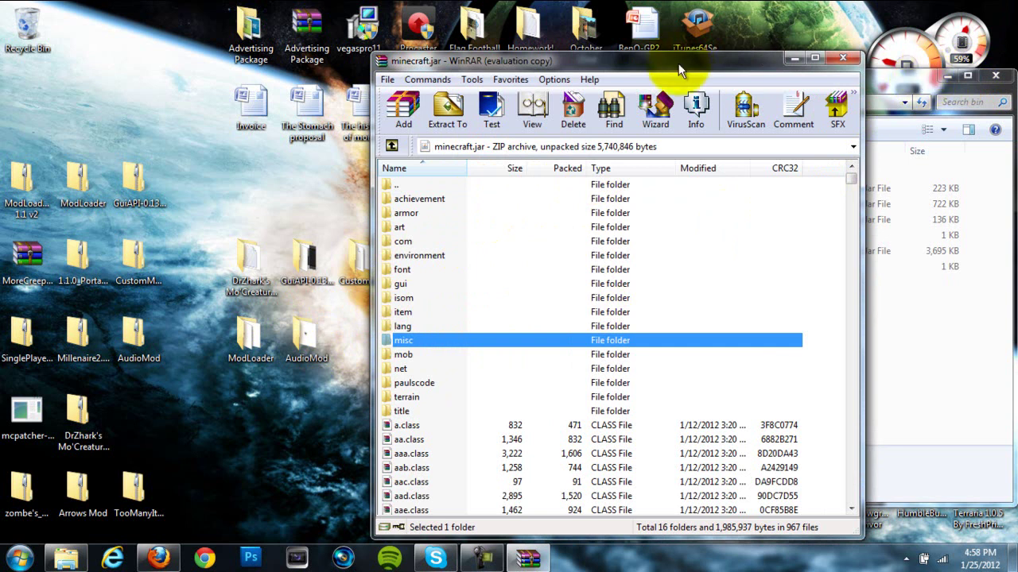
# Add all files from the extracted ModLoader folder to minecraft.jar and move the used folder to the Recycle Bin
pyautogui.moveTo(680, 67); pyautogui.dragTo(736, 53)
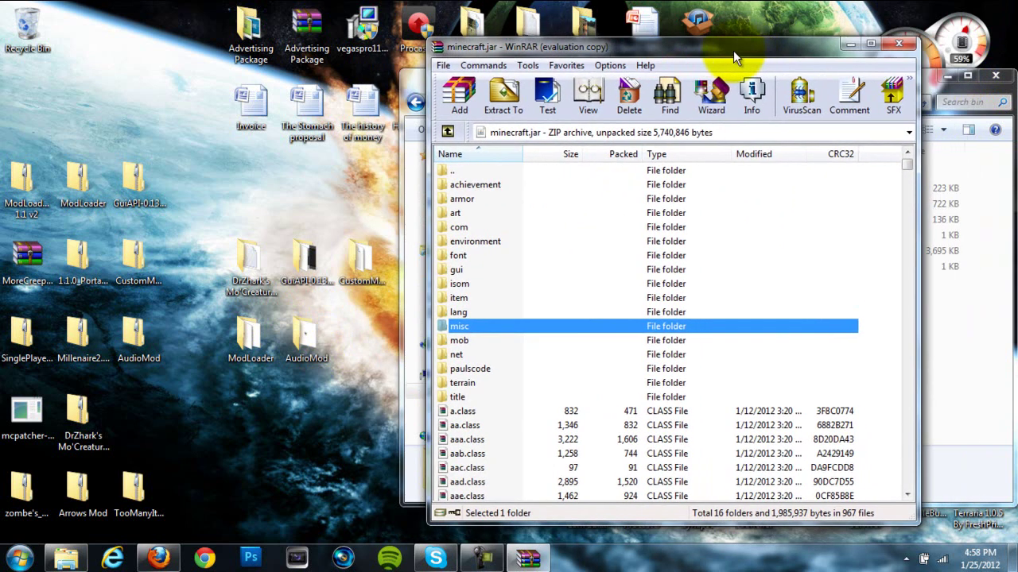
pyautogui.click(947, 76)
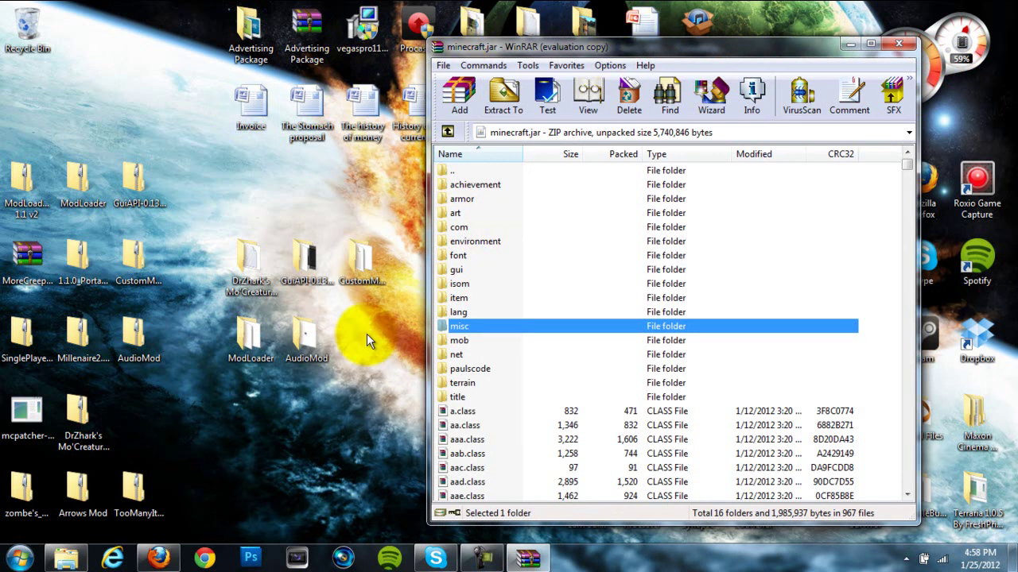
pyautogui.doubleClick(247, 338)
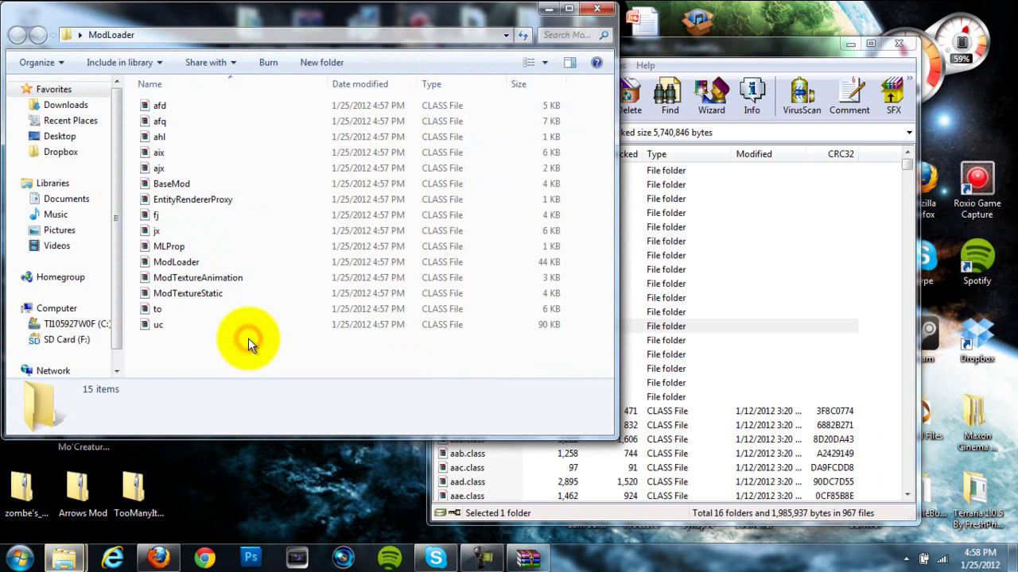
pyautogui.moveTo(180, 356); pyautogui.dragTo(168, 103)
pyautogui.moveTo(871, 475); pyautogui.dragTo(871, 476)
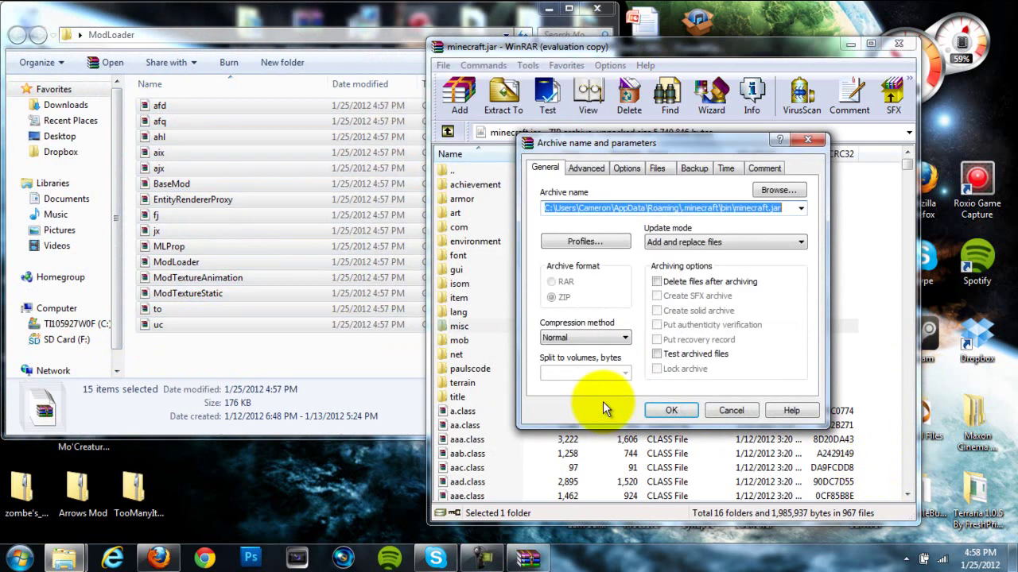
pyautogui.click(659, 408)
pyautogui.click(341, 17)
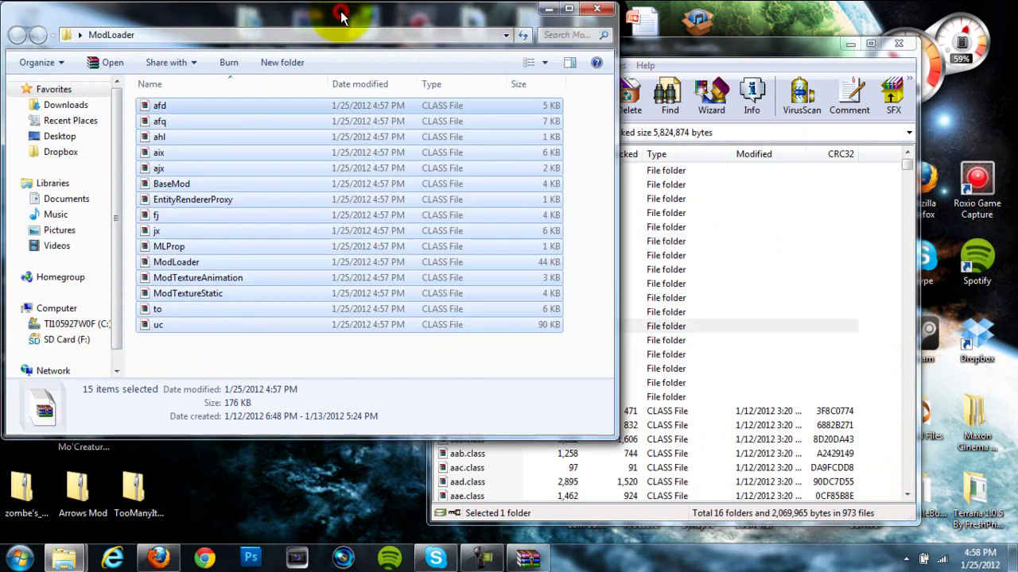
pyautogui.click(601, 12)
pyautogui.moveTo(251, 342); pyautogui.dragTo(27, 32)
# Add the ibxm and paulscode folders and the rg class file from the extracted AudioMod folder to minecraft.jar
pyautogui.moveTo(299, 329); pyautogui.dragTo(254, 340)
pyautogui.doubleClick(254, 342)
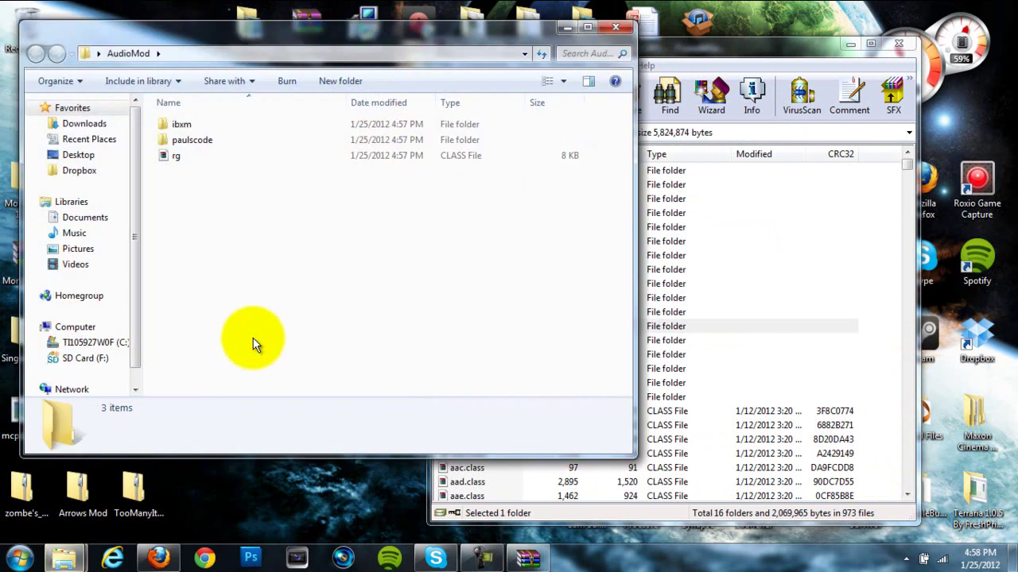
pyautogui.moveTo(212, 195); pyautogui.dragTo(875, 477)
pyautogui.click(666, 409)
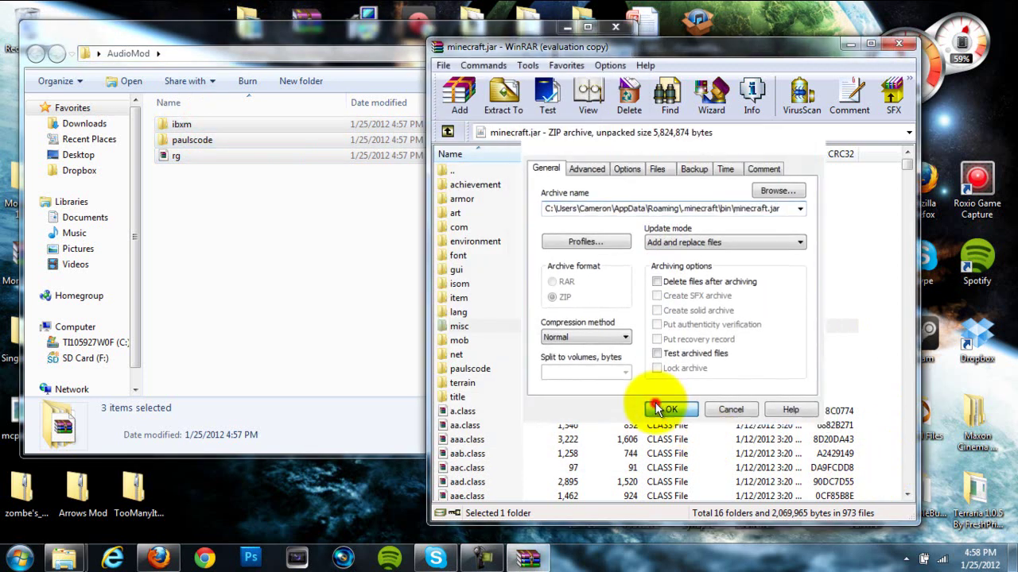
# Close the AudioMod folder and add all files from the extracted GuiAPI-0.13.1-1.1 folder to minecraft.jar
pyautogui.click(409, 32)
pyautogui.click(615, 27)
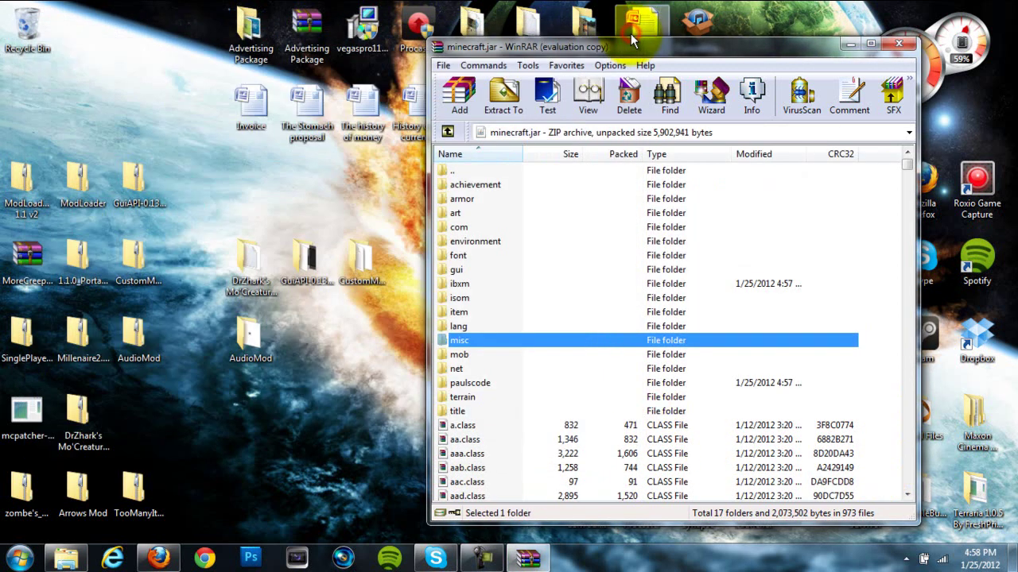
pyautogui.doubleClick(310, 269)
pyautogui.moveTo(170, 137); pyautogui.dragTo(302, 409)
pyautogui.moveTo(280, 172); pyautogui.dragTo(868, 472)
pyautogui.click(672, 408)
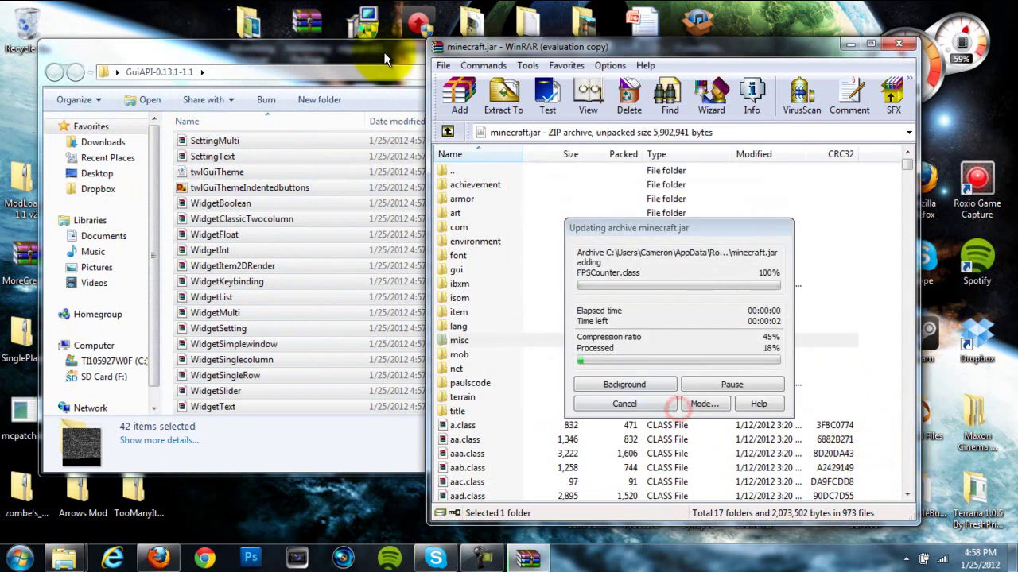
pyautogui.click(384, 58)
pyautogui.click(636, 44)
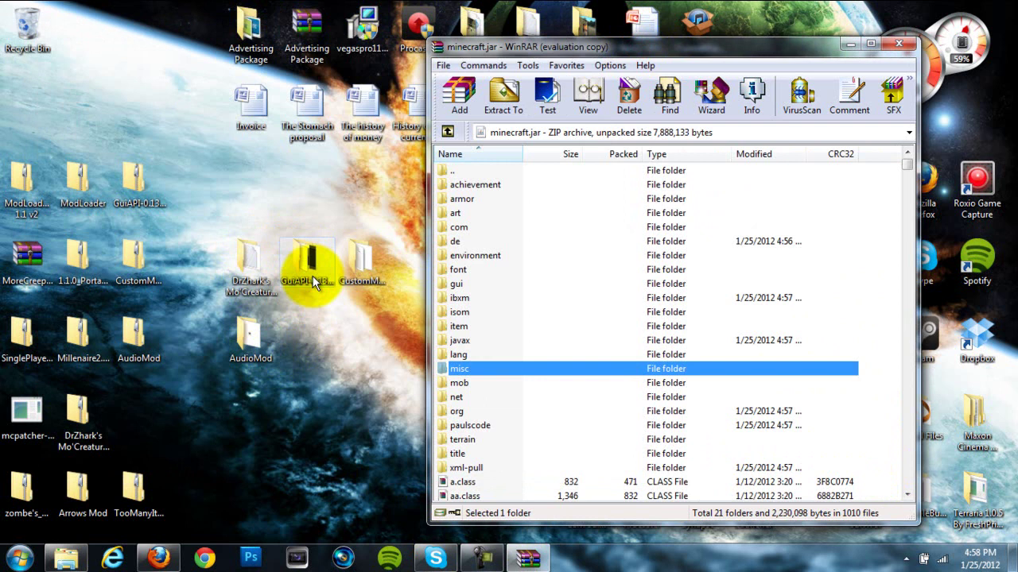
# Set the used GuiAPI and AudioMod folders aside near the Recycle Bin and close the minecraft.jar archive
pyautogui.moveTo(313, 277); pyautogui.dragTo(30, 119)
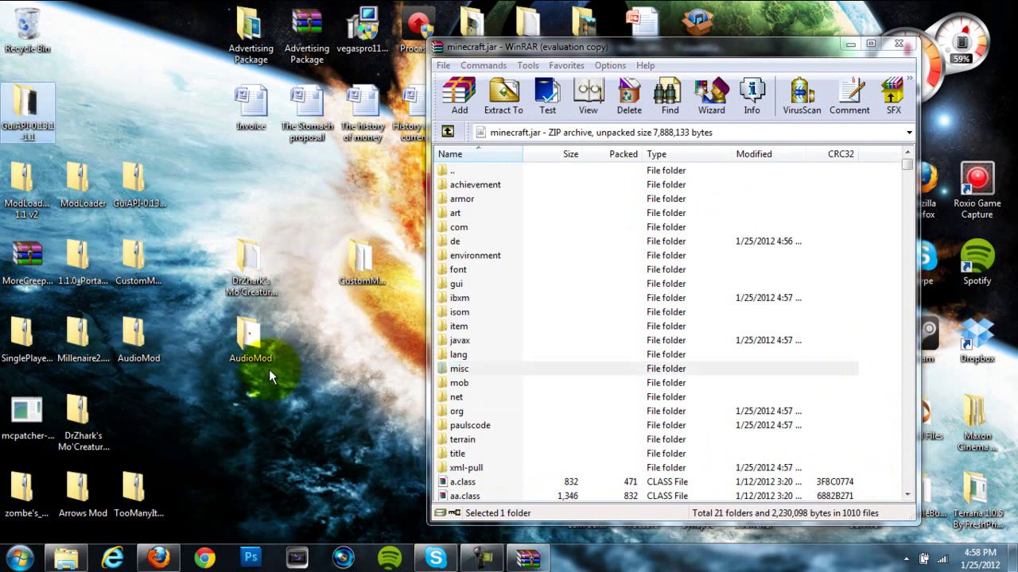
pyautogui.moveTo(237, 334); pyautogui.dragTo(73, 81)
pyautogui.moveTo(83, 116); pyautogui.dragTo(83, 118)
pyautogui.moveTo(252, 268); pyautogui.dragTo(308, 268)
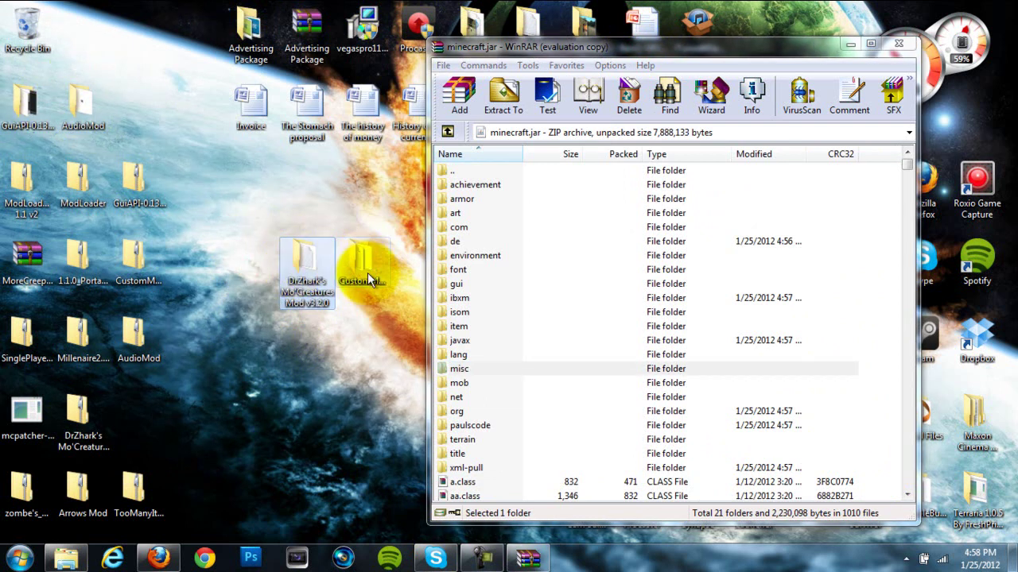
pyautogui.click(894, 47)
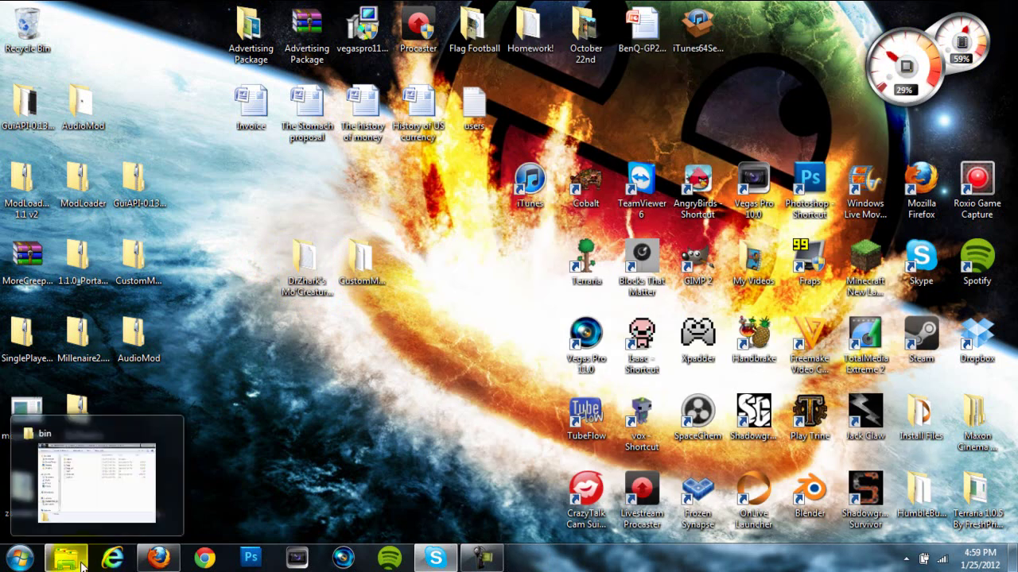
# Create a new folder named mods in the .minecraft folder
pyautogui.click(80, 561)
pyautogui.moveTo(742, 75); pyautogui.dragTo(737, 68)
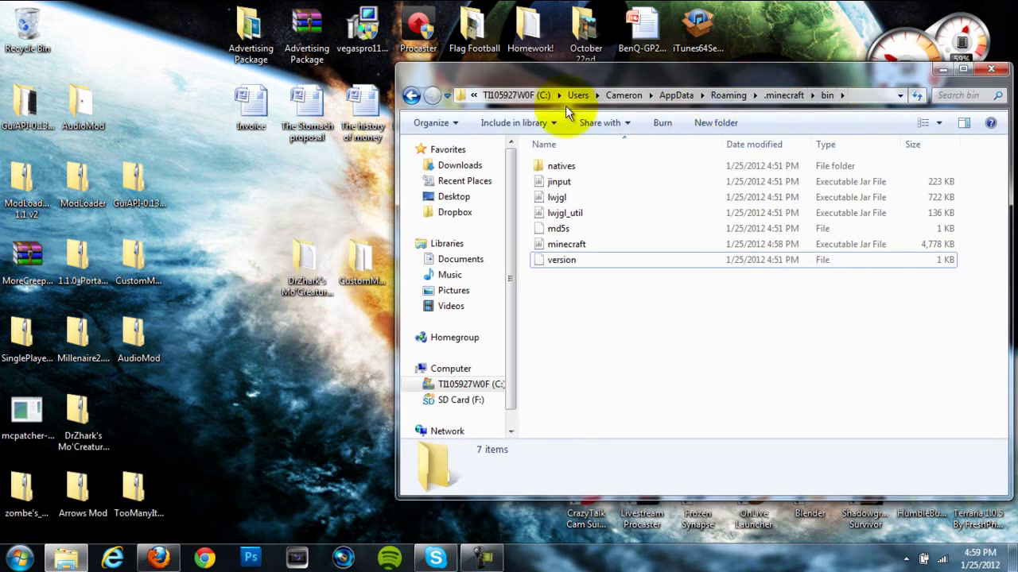
pyautogui.click(410, 97)
pyautogui.click(650, 354)
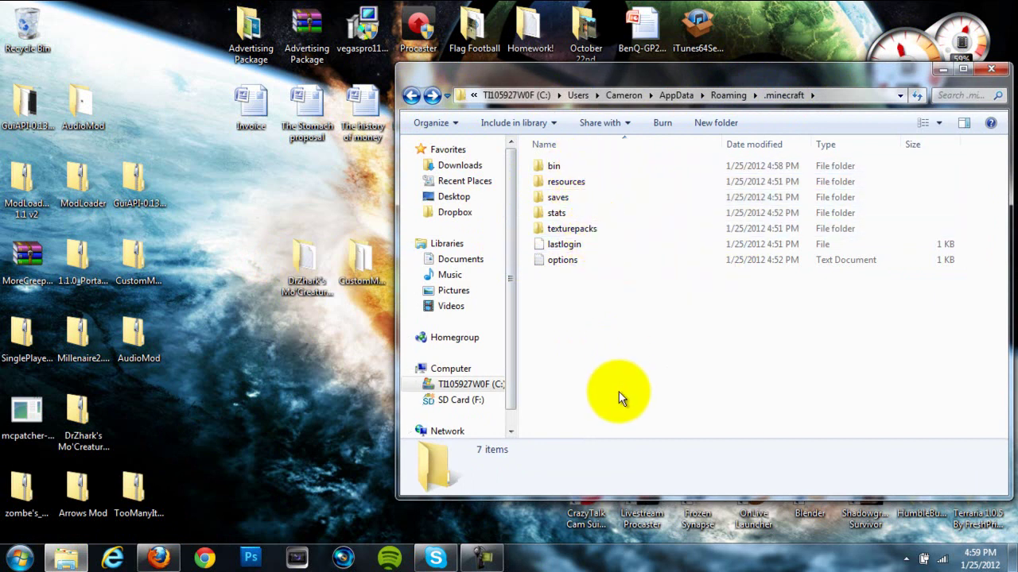
pyautogui.rightClick(559, 287)
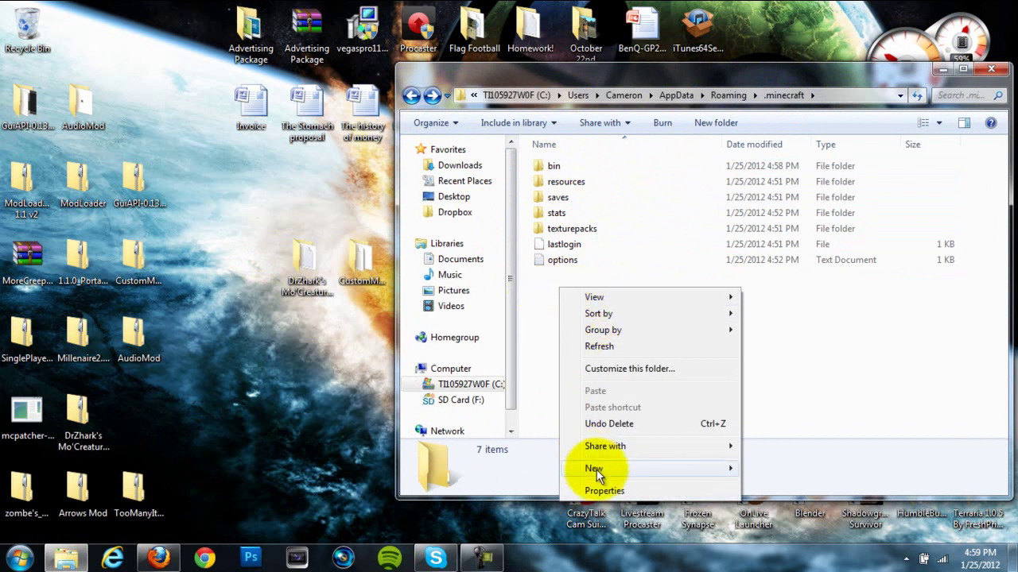
pyautogui.moveTo(607, 470)
pyautogui.click(785, 278)
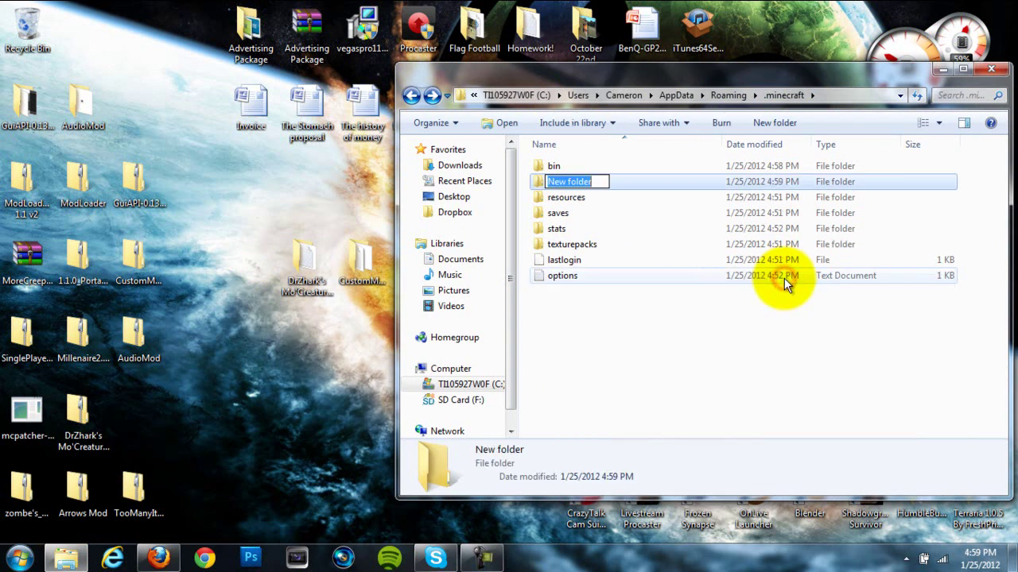
pyautogui.write('mods')
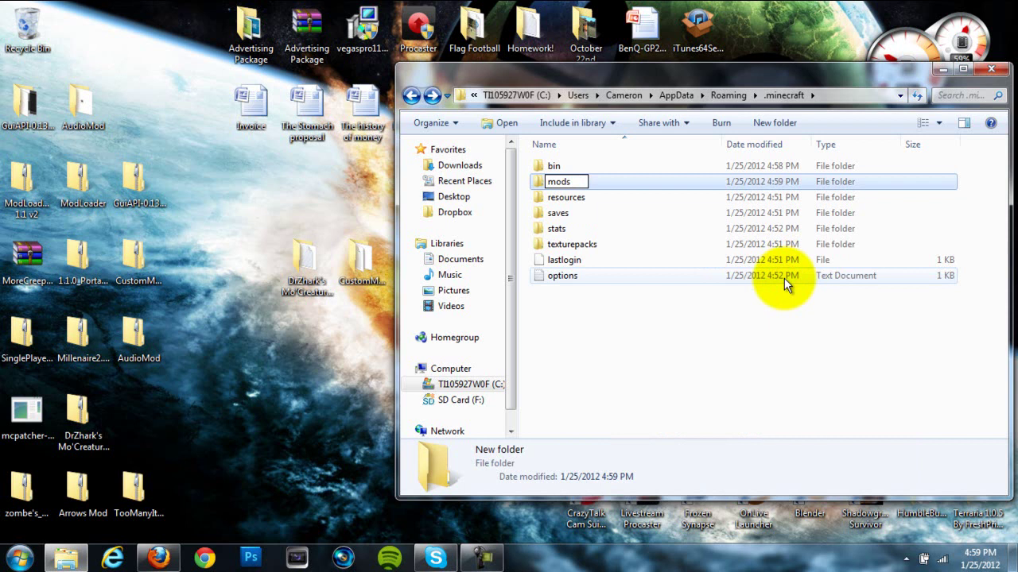
pyautogui.press('Return')
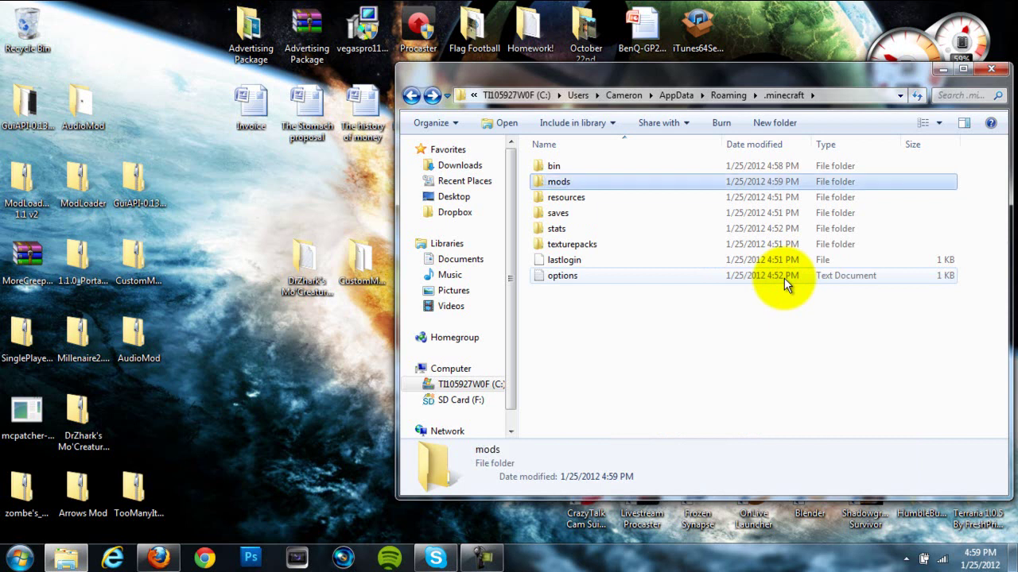
pyautogui.click(570, 355)
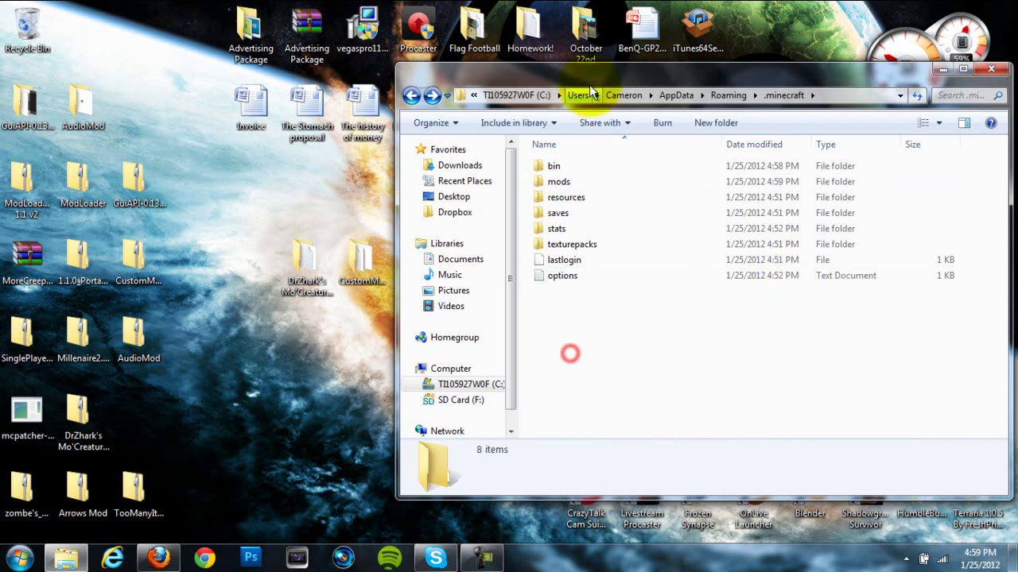
# Move the MoCreatures zip from the extracted Mo'Creatures folder's mods subfolder into the .minecraft mods folder
pyautogui.doubleClick(559, 181)
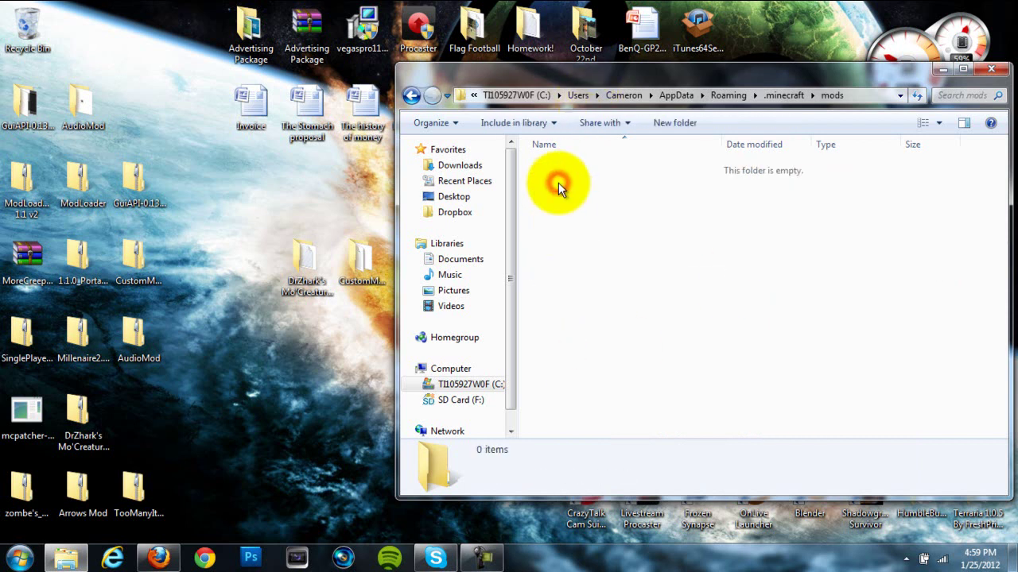
pyautogui.doubleClick(309, 280)
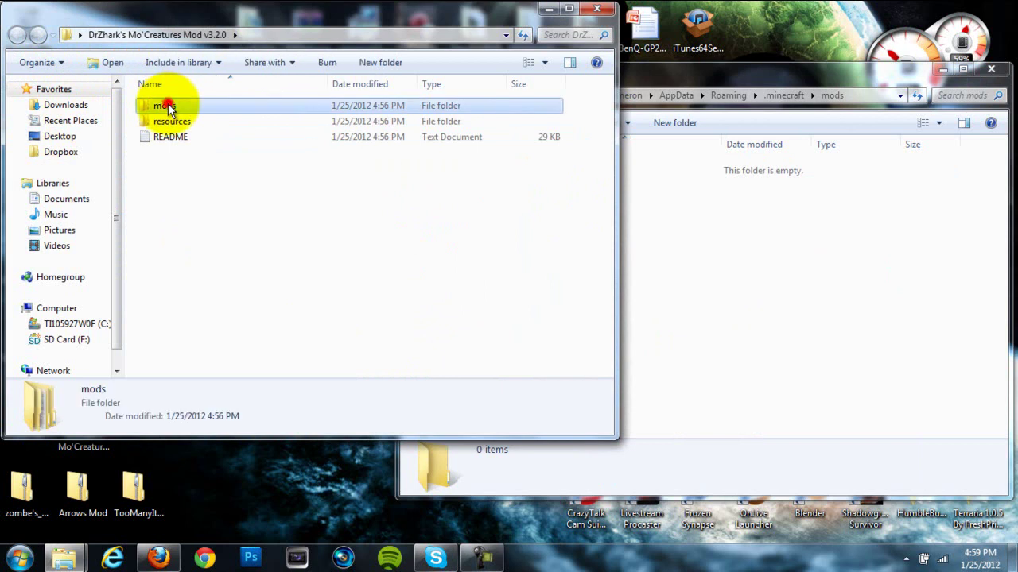
pyautogui.doubleClick(167, 104)
pyautogui.moveTo(177, 108); pyautogui.dragTo(786, 281)
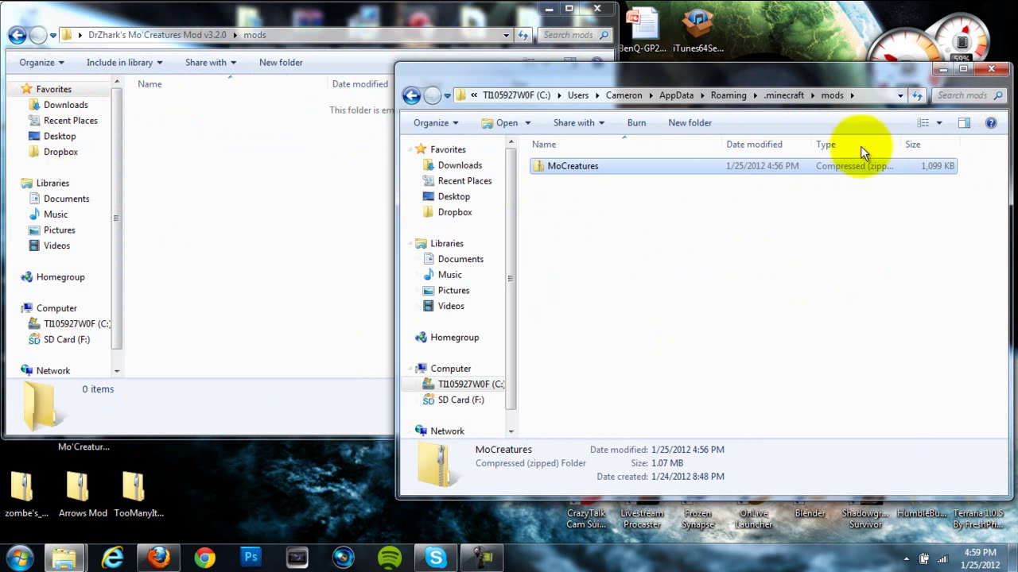
# Move the mod folder from the extracted Mo'Creatures resources folder into the .minecraft resources folder
pyautogui.click(19, 37)
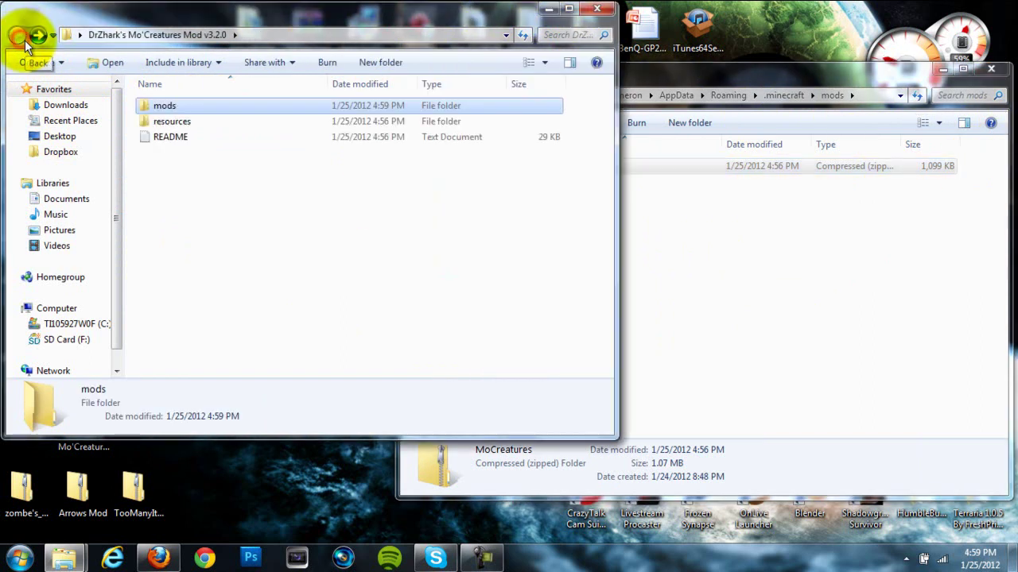
pyautogui.click(787, 75)
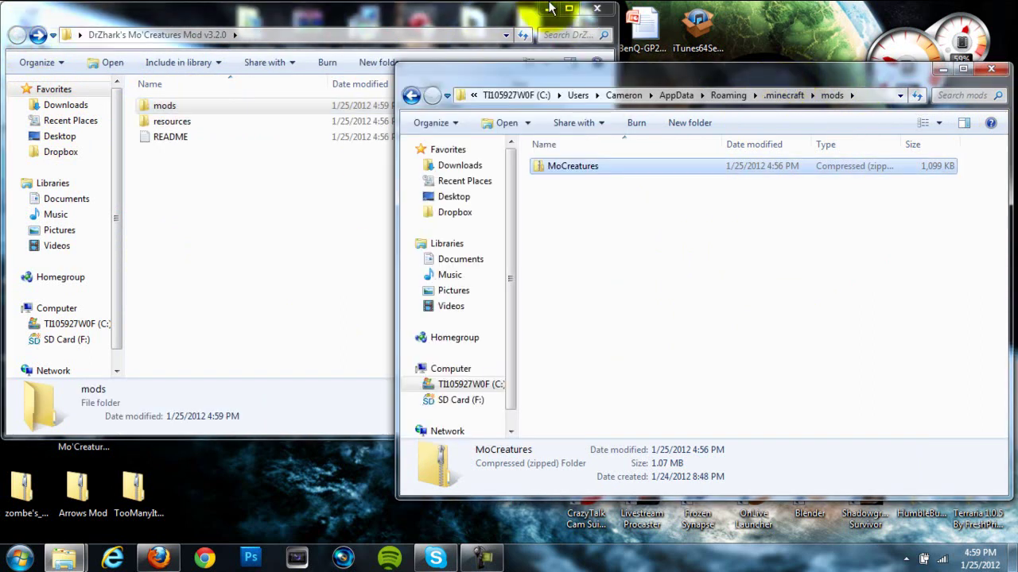
pyautogui.click(411, 96)
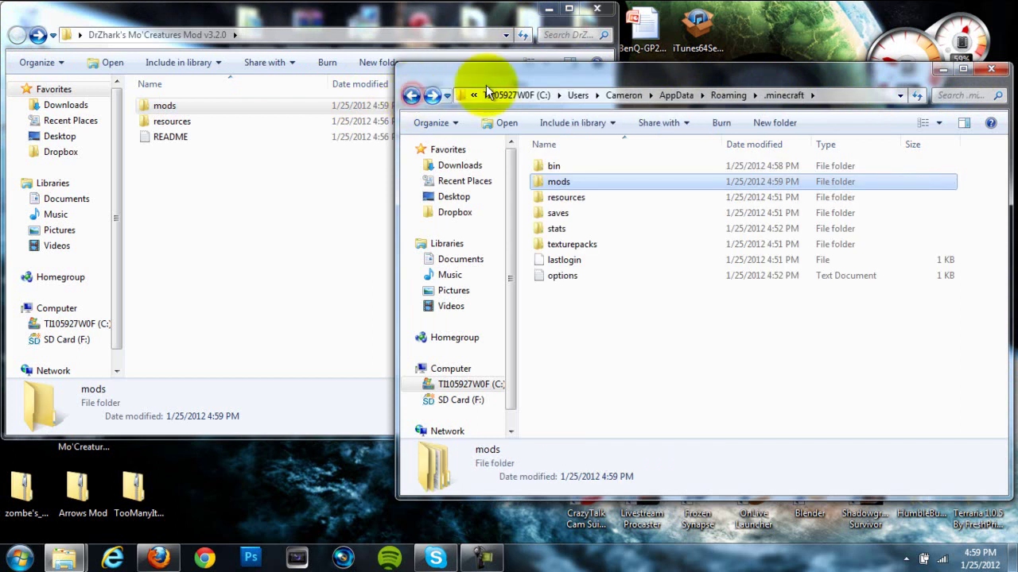
pyautogui.doubleClick(570, 198)
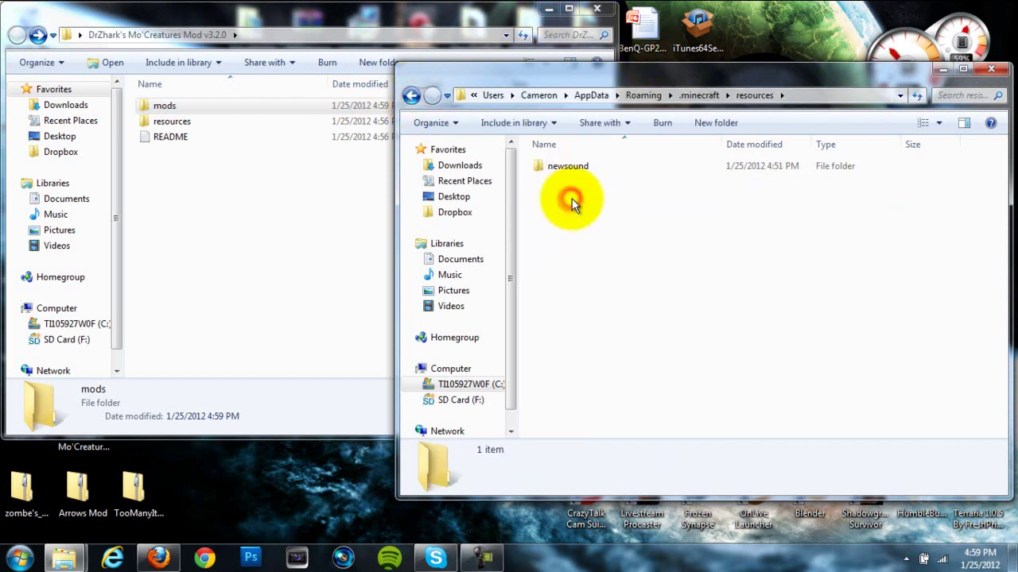
pyautogui.doubleClick(175, 123)
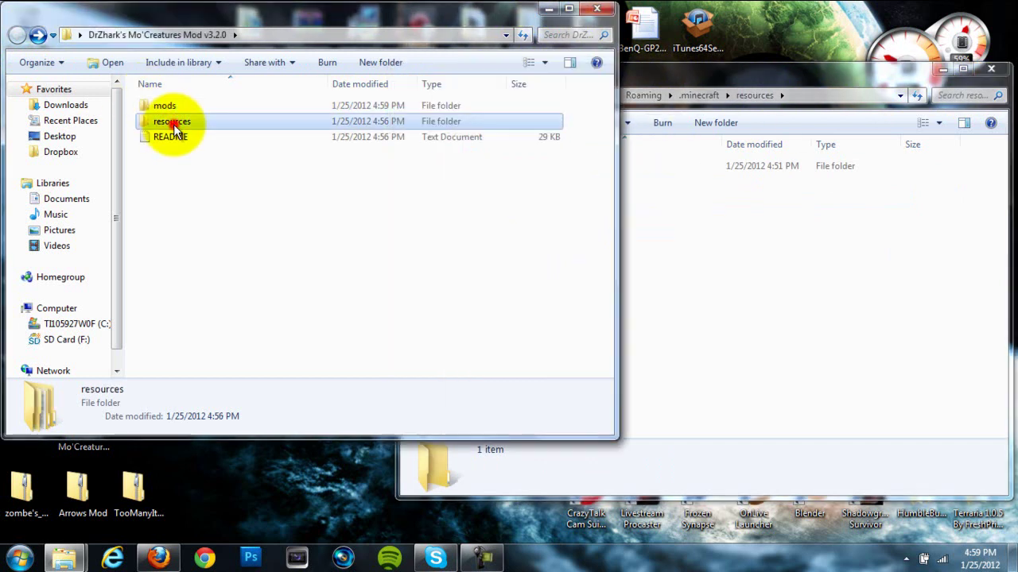
pyautogui.moveTo(174, 105); pyautogui.dragTo(731, 284)
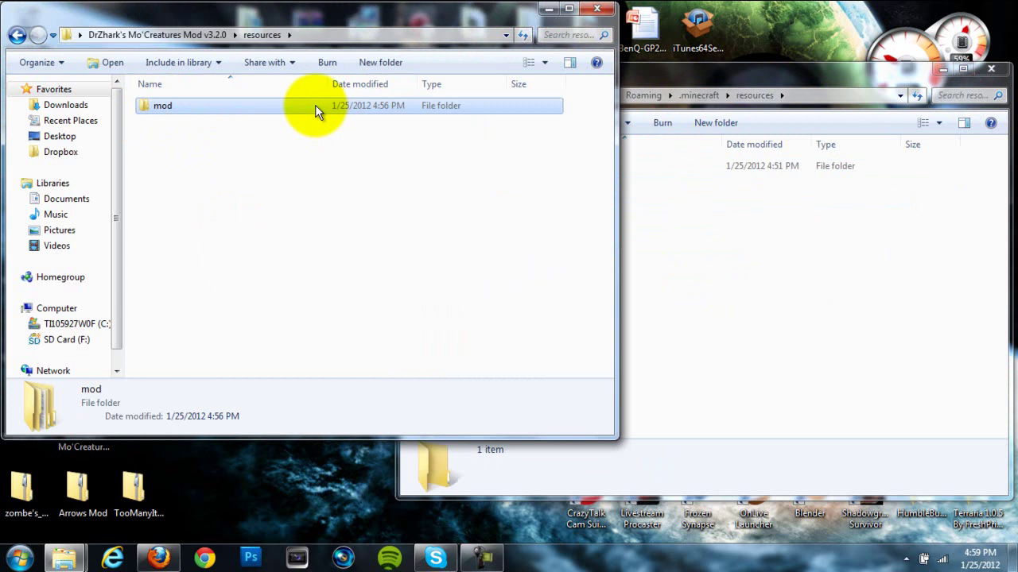
pyautogui.moveTo(313, 105); pyautogui.dragTo(727, 273)
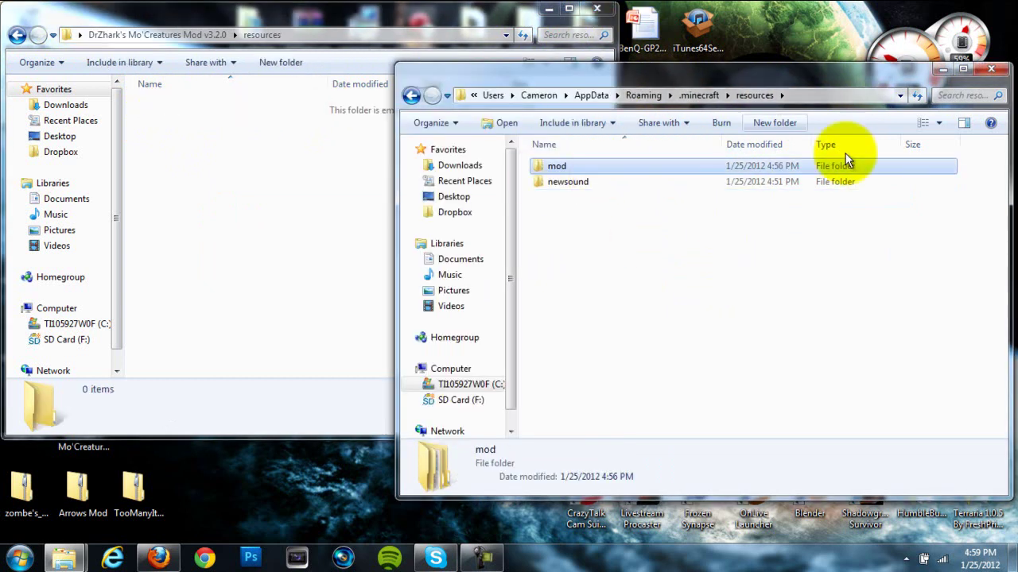
# Reopen the .minecraft mods folder and close the extracted Mo'Creatures folder
pyautogui.click(16, 34)
pyautogui.click(720, 77)
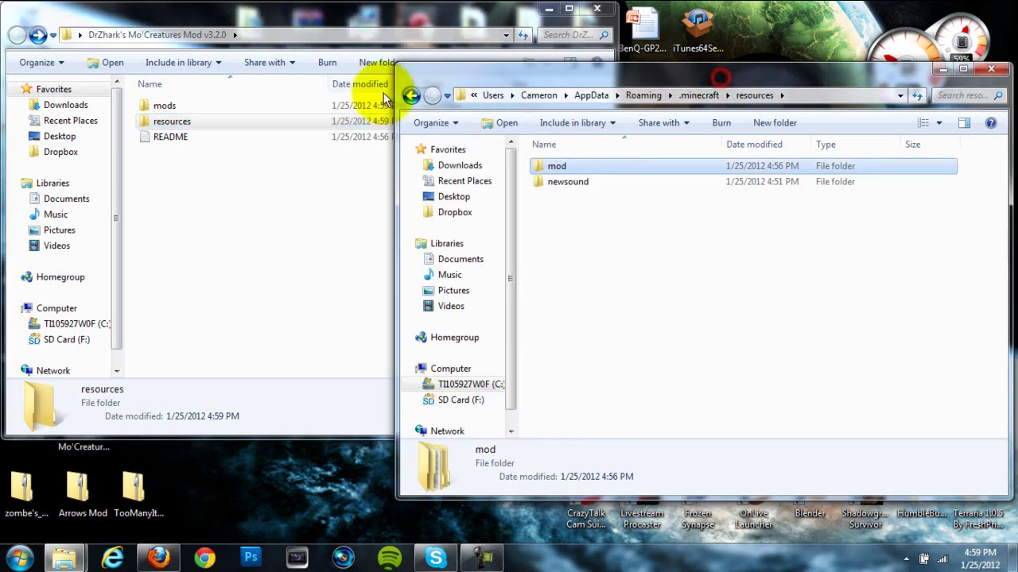
pyautogui.click(410, 95)
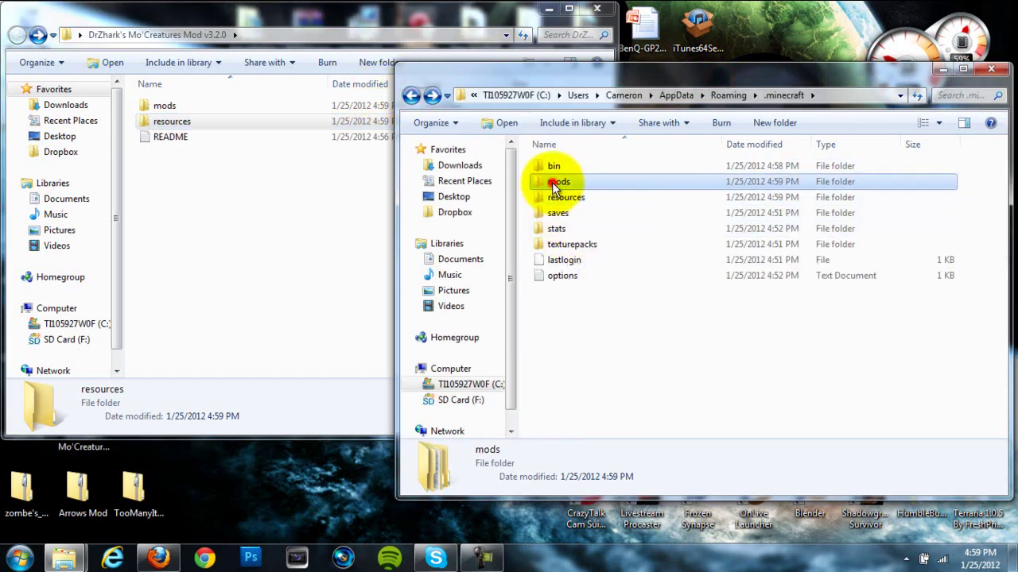
pyautogui.doubleClick(560, 180)
pyautogui.click(594, 11)
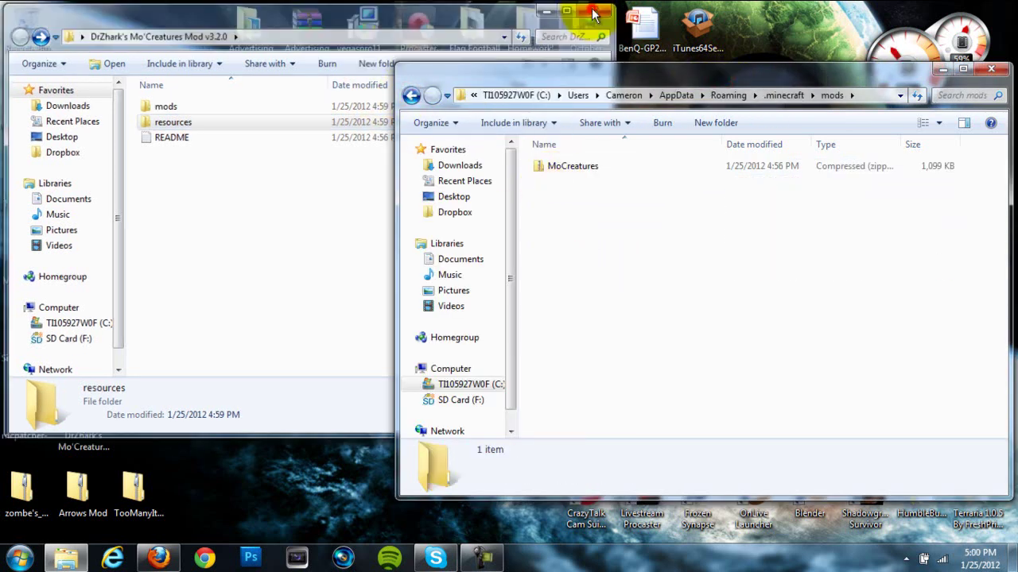
pyautogui.moveTo(599, 80); pyautogui.dragTo(650, 79)
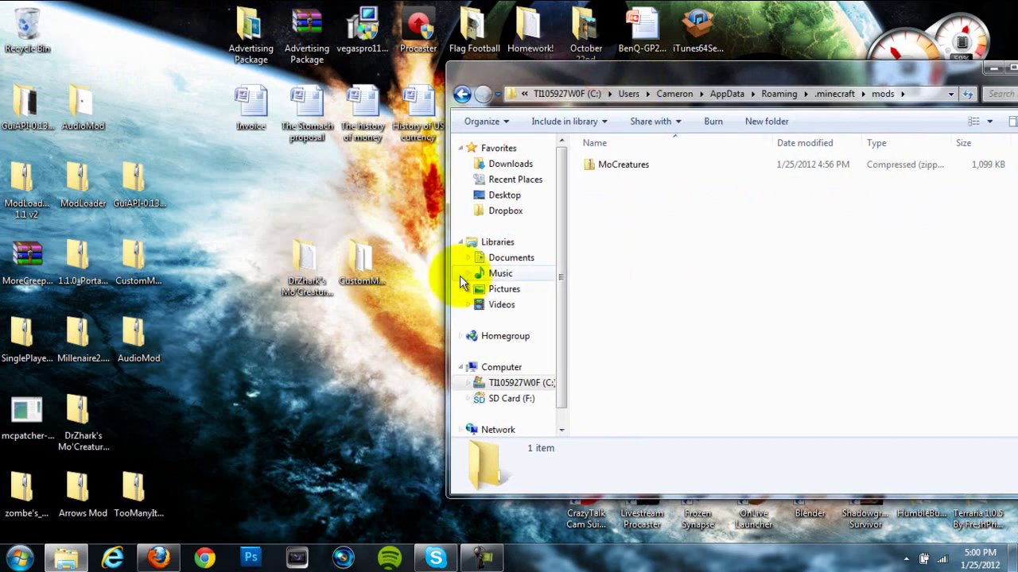
# Move the zipped CustomMobSpawner file from the desktop into the .minecraft mods folder and close that folder
pyautogui.doubleClick(379, 275)
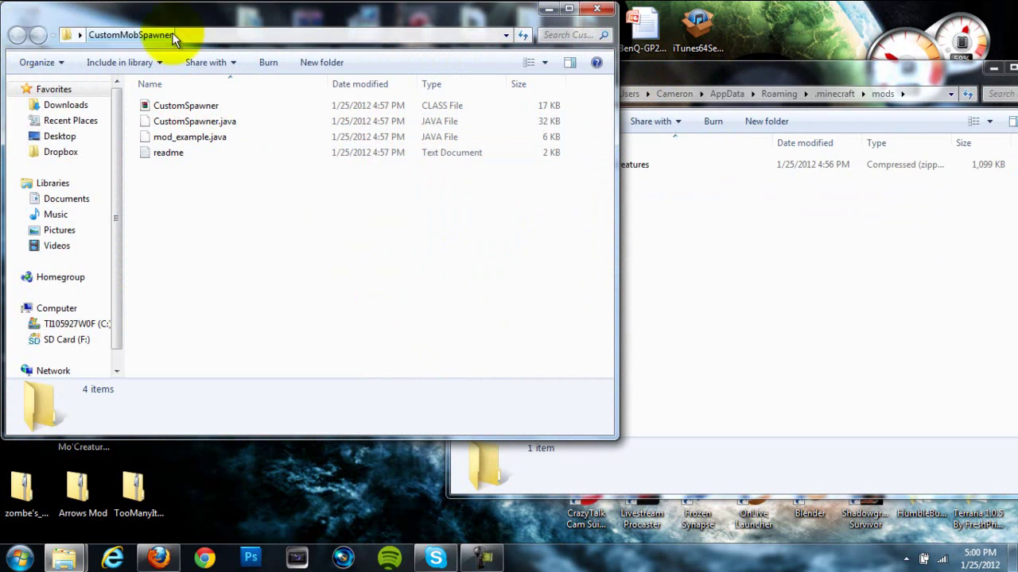
pyautogui.click(596, 9)
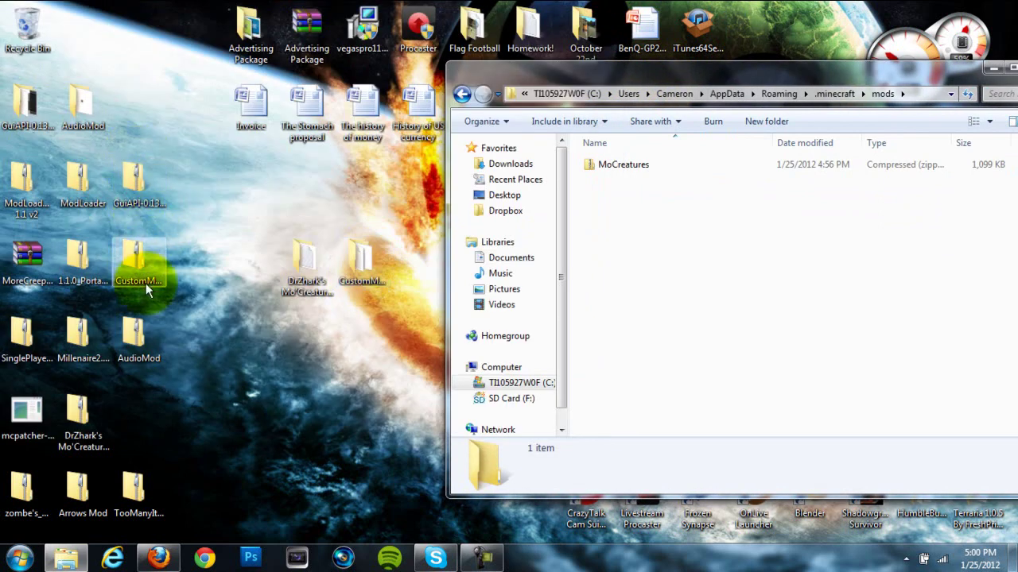
pyautogui.moveTo(135, 270); pyautogui.dragTo(382, 273)
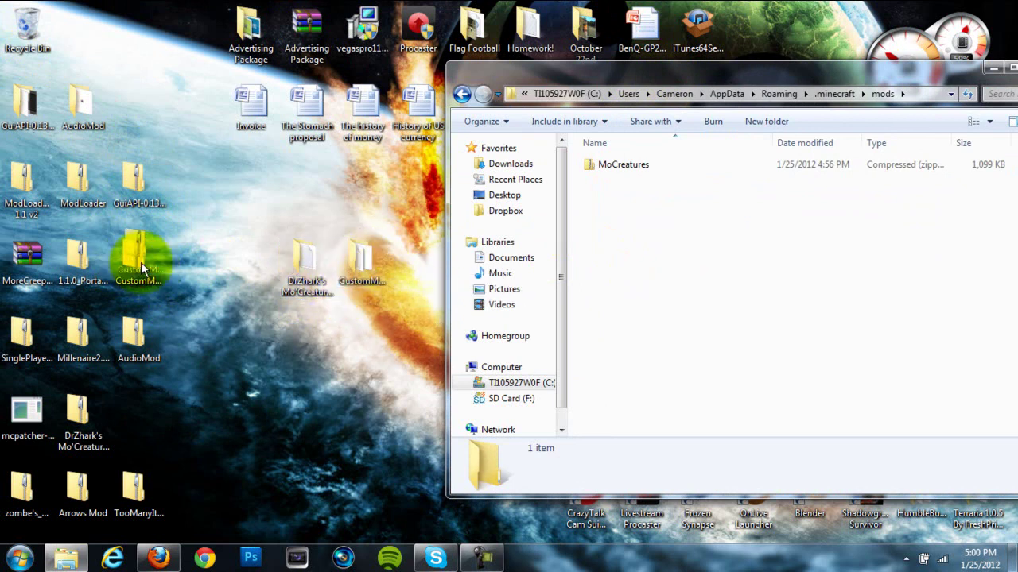
pyautogui.moveTo(141, 262); pyautogui.dragTo(625, 243)
pyautogui.click(644, 217)
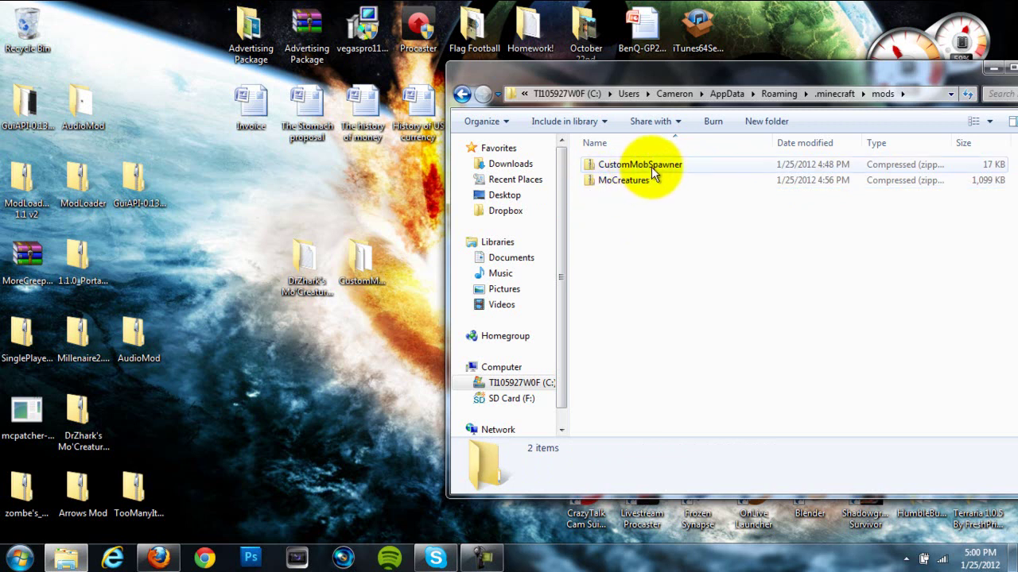
pyautogui.moveTo(912, 72); pyautogui.dragTo(798, 64)
pyautogui.click(892, 63)
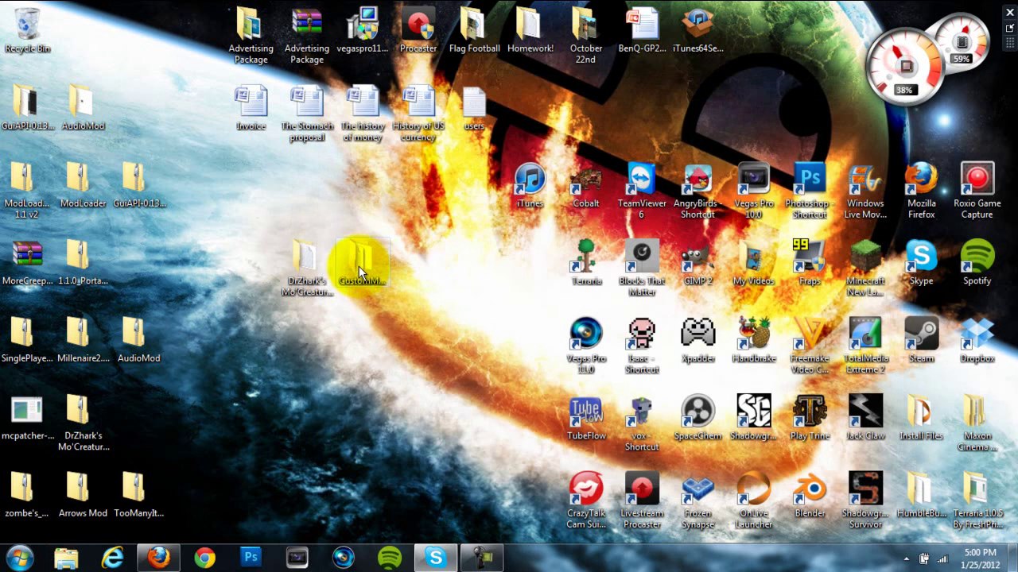
# Gather the extracted Mo'Creatures and CustomMobSpawner folders beside the other used mod folders on the desktop
pyautogui.moveTo(358, 267); pyautogui.dragTo(208, 195)
pyautogui.moveTo(302, 260); pyautogui.dragTo(307, 203)
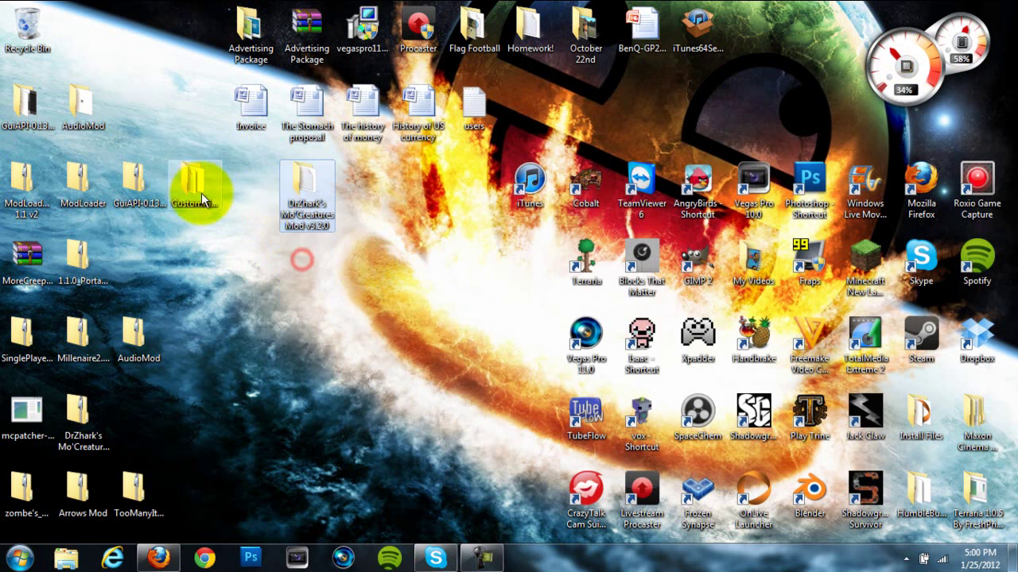
pyautogui.moveTo(201, 193); pyautogui.dragTo(287, 235)
pyautogui.click(330, 251)
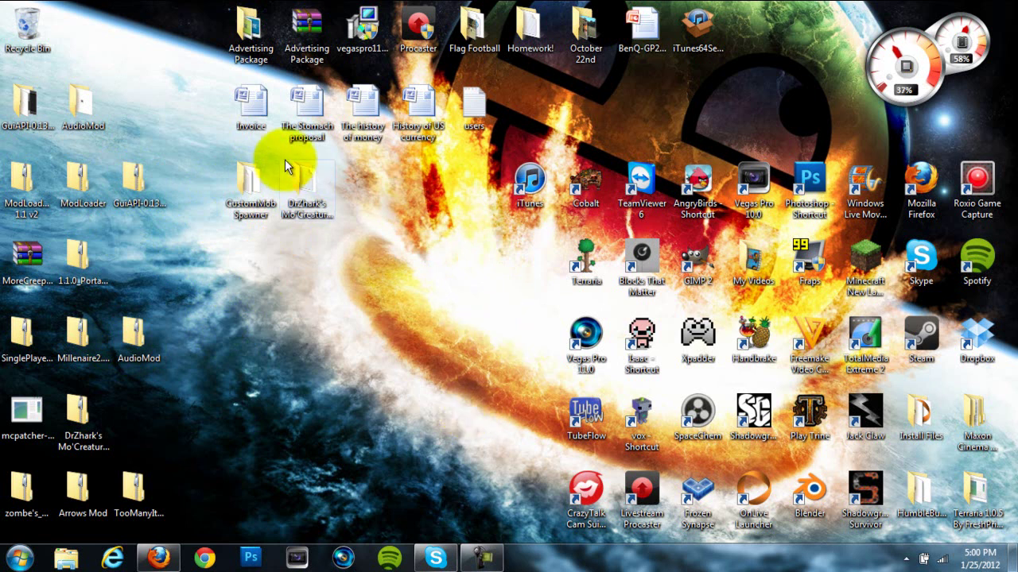
pyautogui.moveTo(310, 191); pyautogui.dragTo(139, 119)
pyautogui.moveTo(235, 175); pyautogui.dragTo(132, 42)
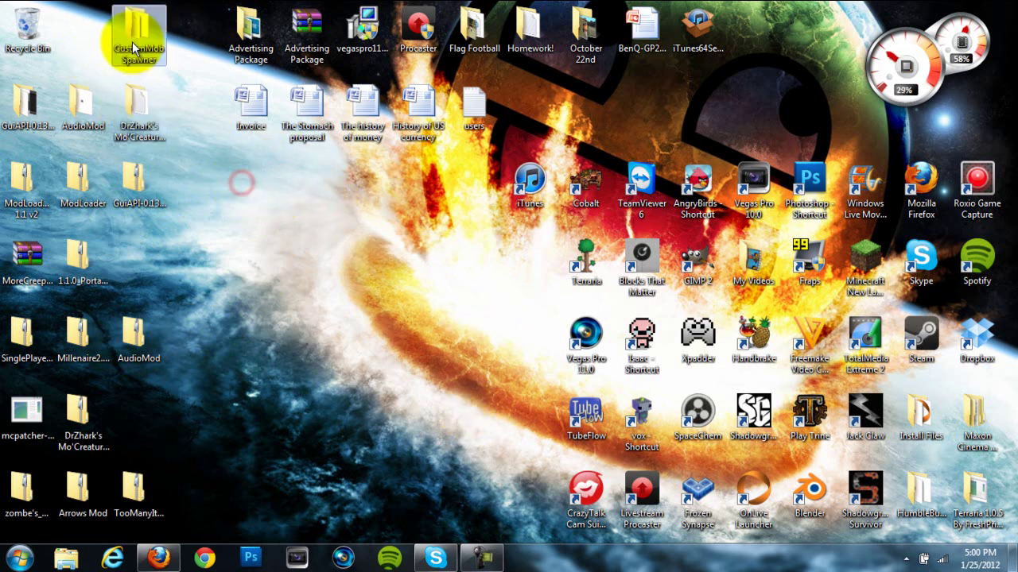
# Run the Minecraft launcher, log in with the remembered account, and open the first singleplayer world
pyautogui.click(280, 298)
pyautogui.doubleClick(865, 261)
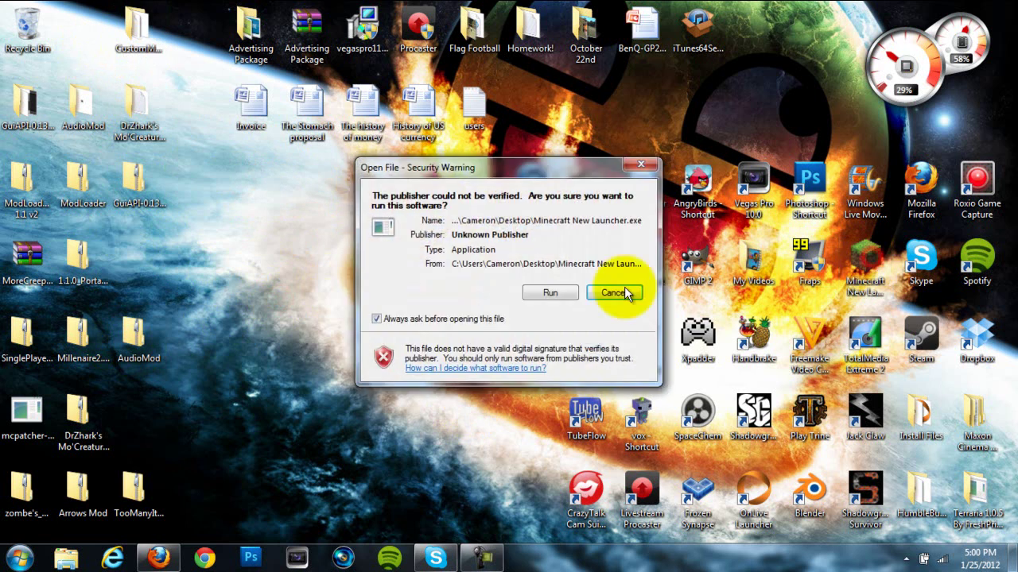
pyautogui.click(566, 288)
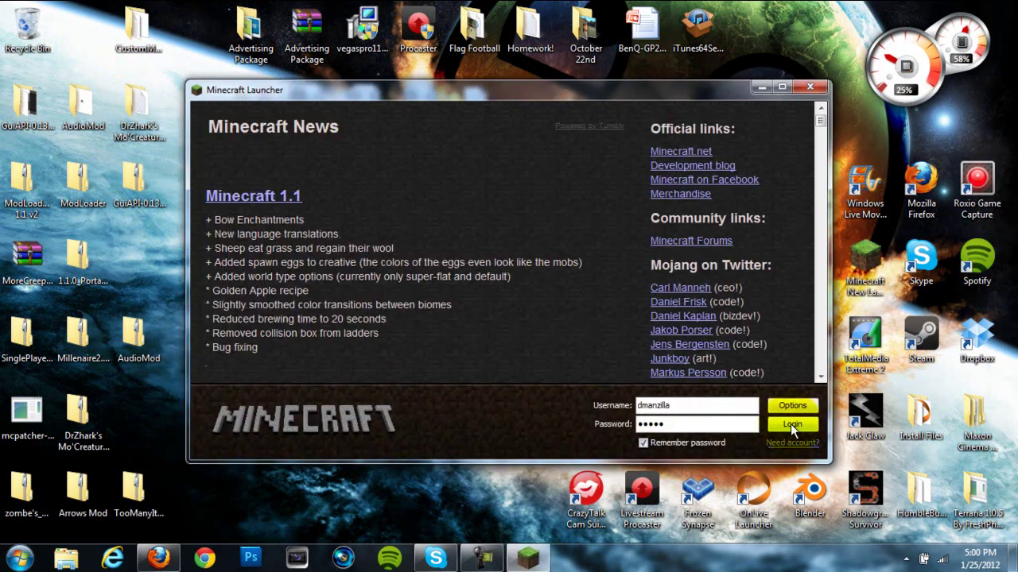
pyautogui.click(790, 424)
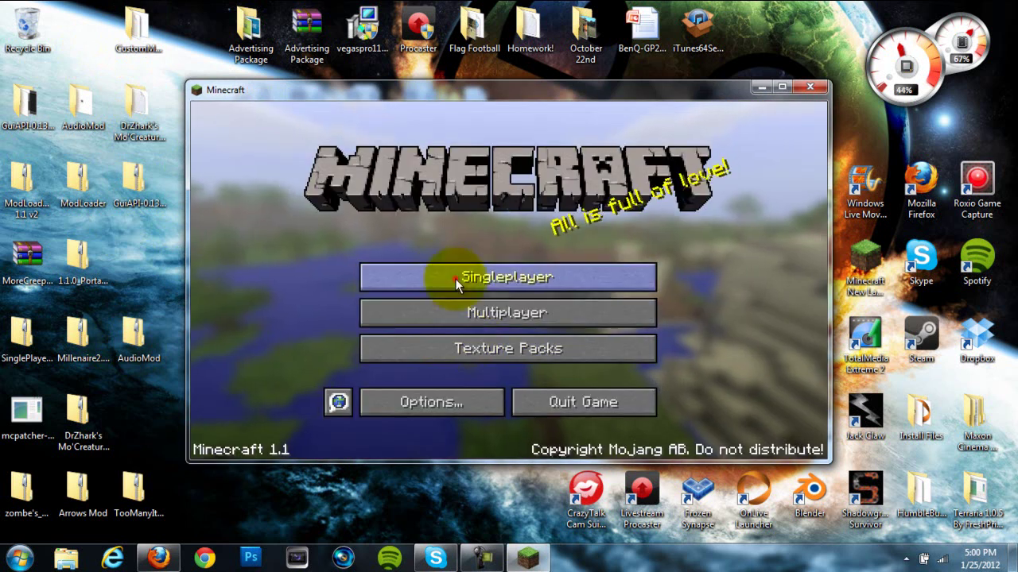
pyautogui.click(455, 279)
pyautogui.doubleClick(439, 272)
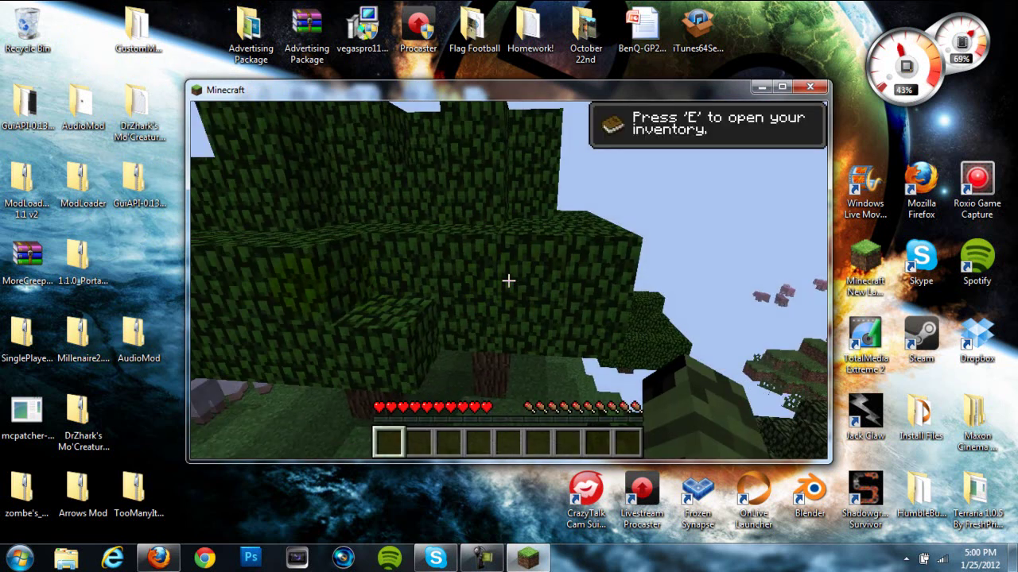
# Explore the world for Mo'Creatures animals and interact with the bear on the grassy ledge to test the mod
pyautogui.click(508, 280)
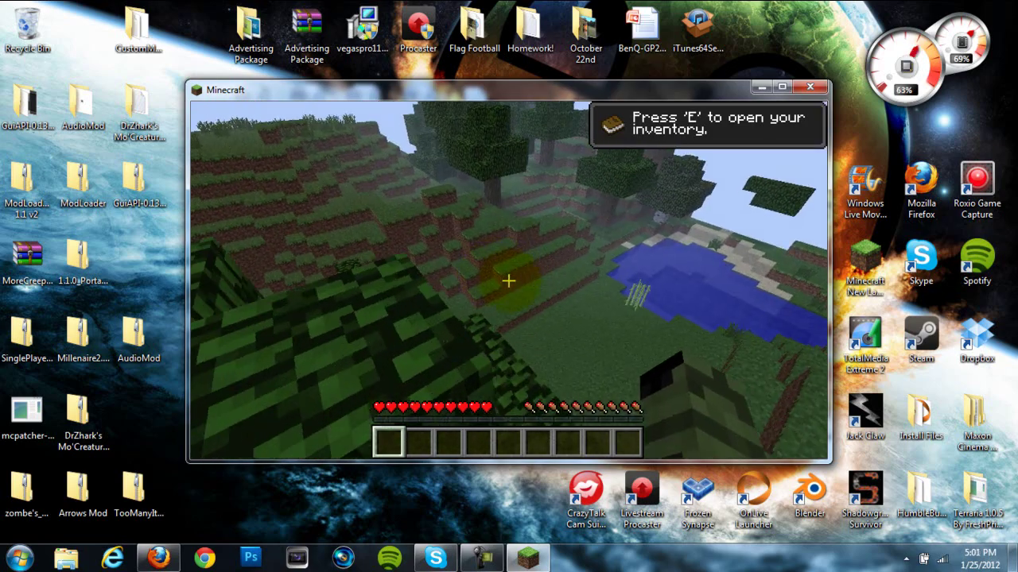
pyautogui.click(508, 281)
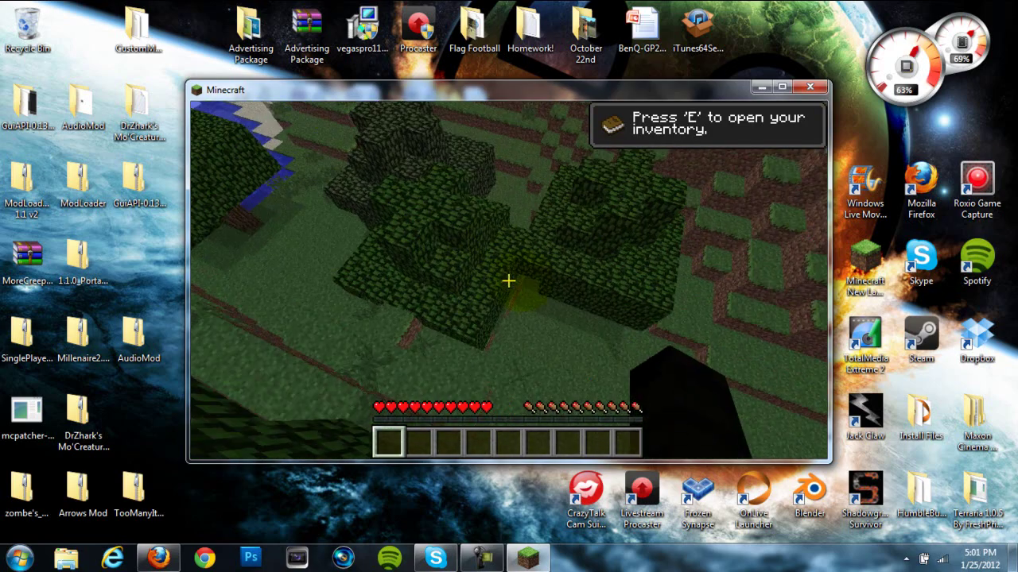
pyautogui.click(508, 281)
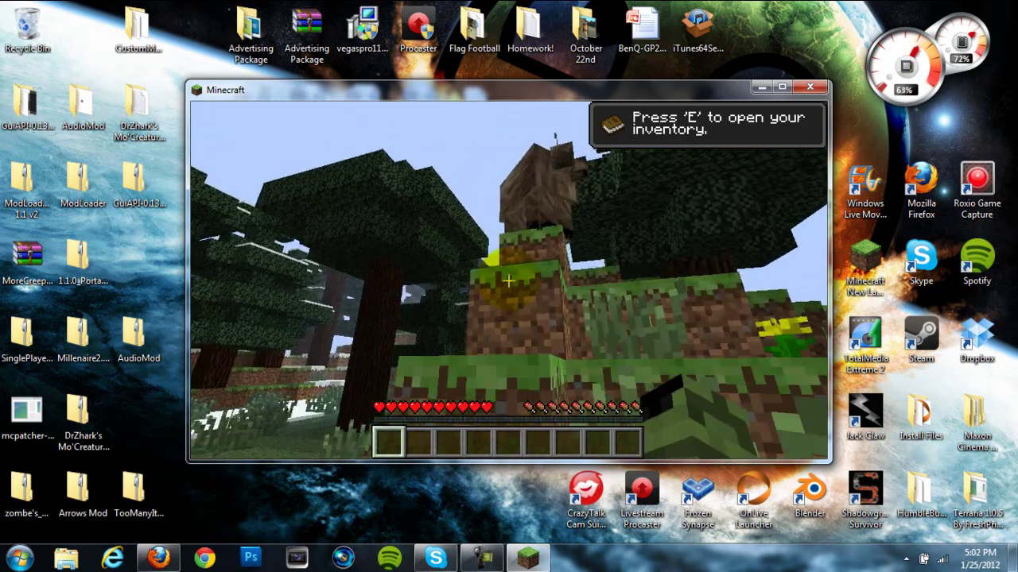
pyautogui.click(508, 281)
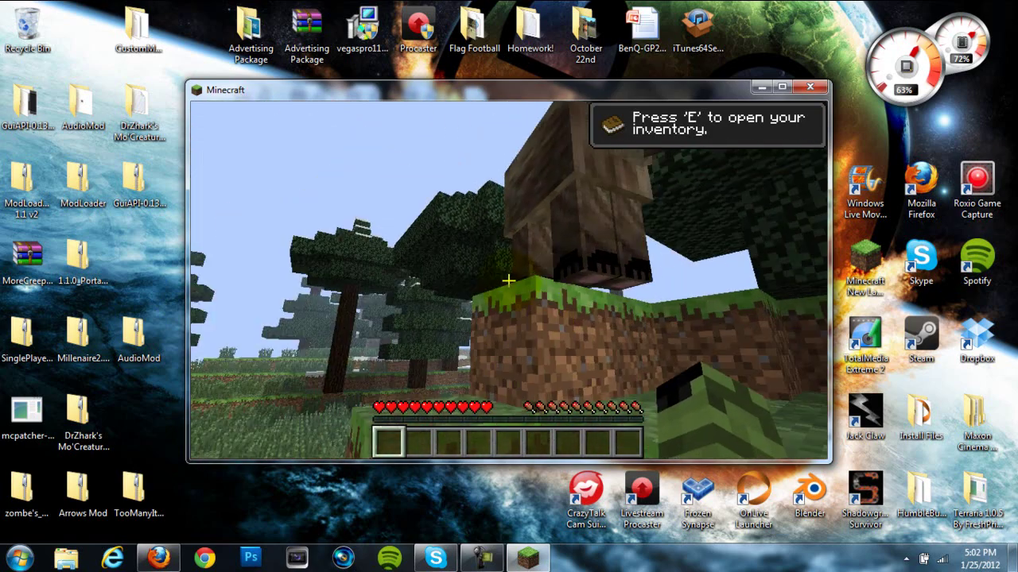
pyautogui.click(509, 280)
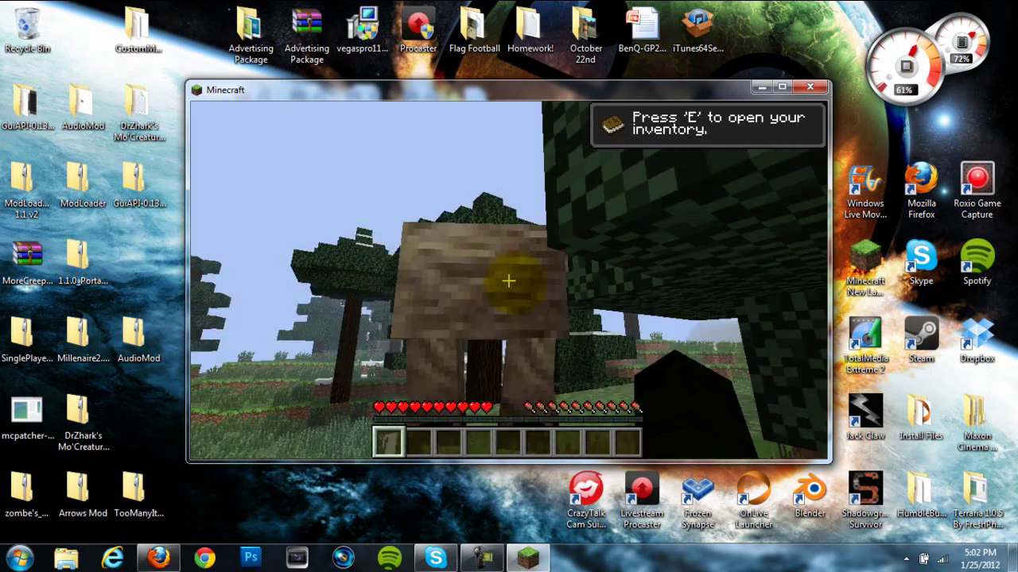
pyautogui.rightClick(508, 281)
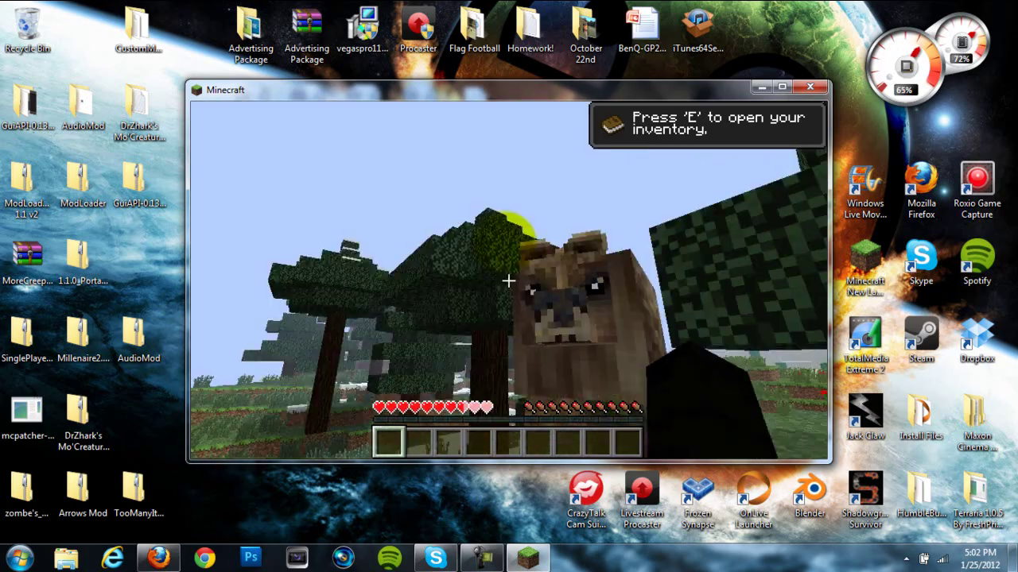